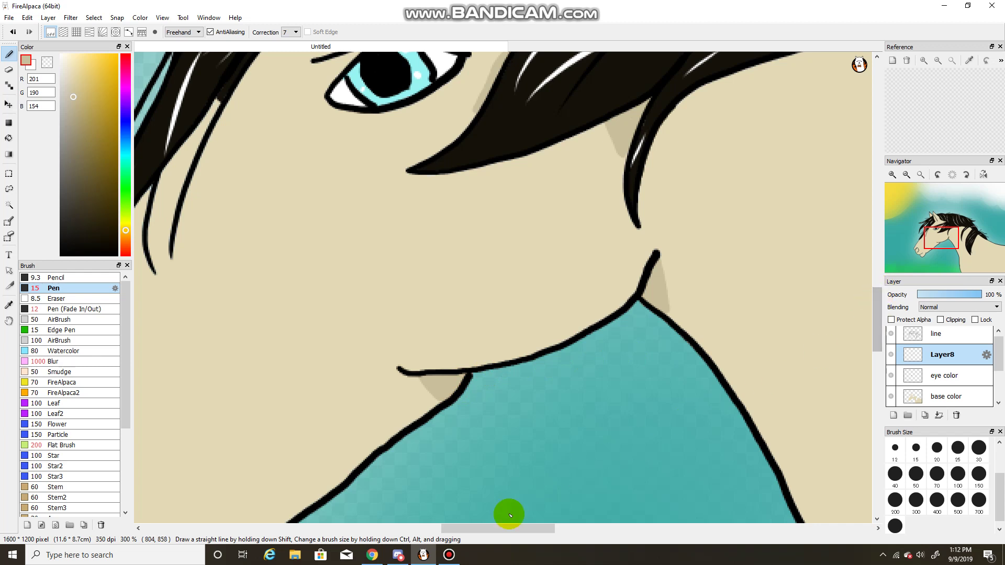
- Paint darker beige shadows on the neck beneath the mane strands and along the mane's lower edge toward the withers
drag(478, 529, 563, 529)
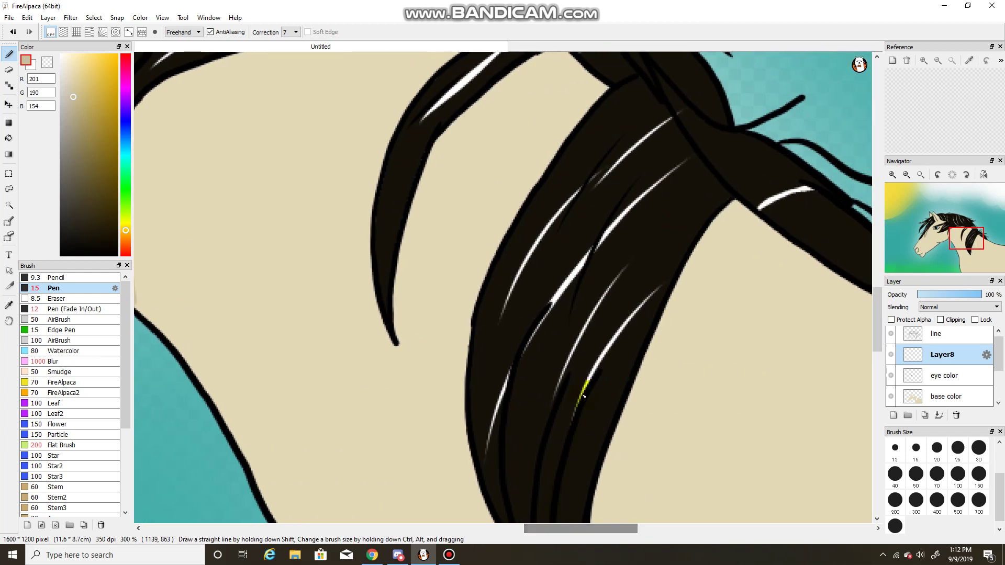
drag(879, 296, 848, 278)
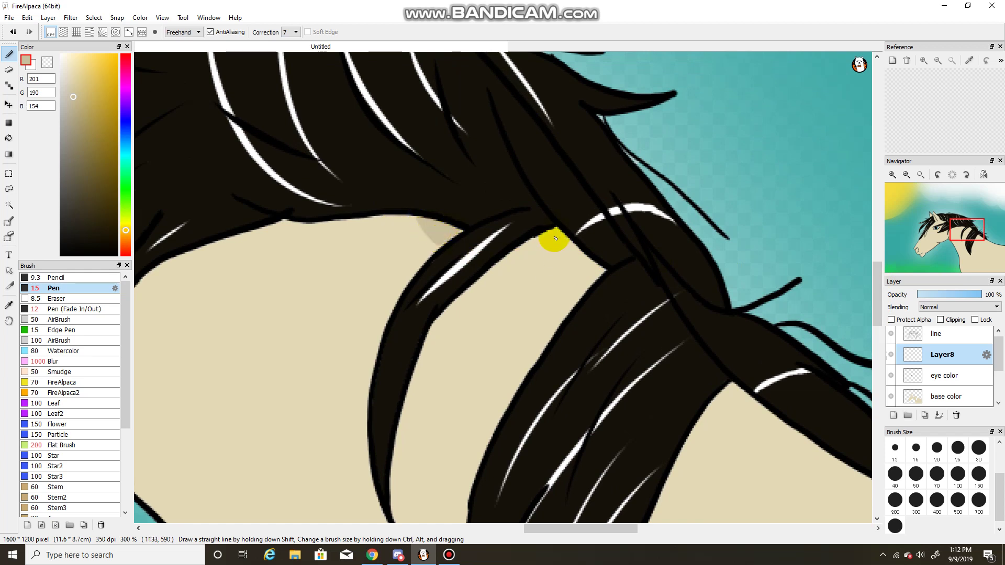
drag(556, 234, 590, 276)
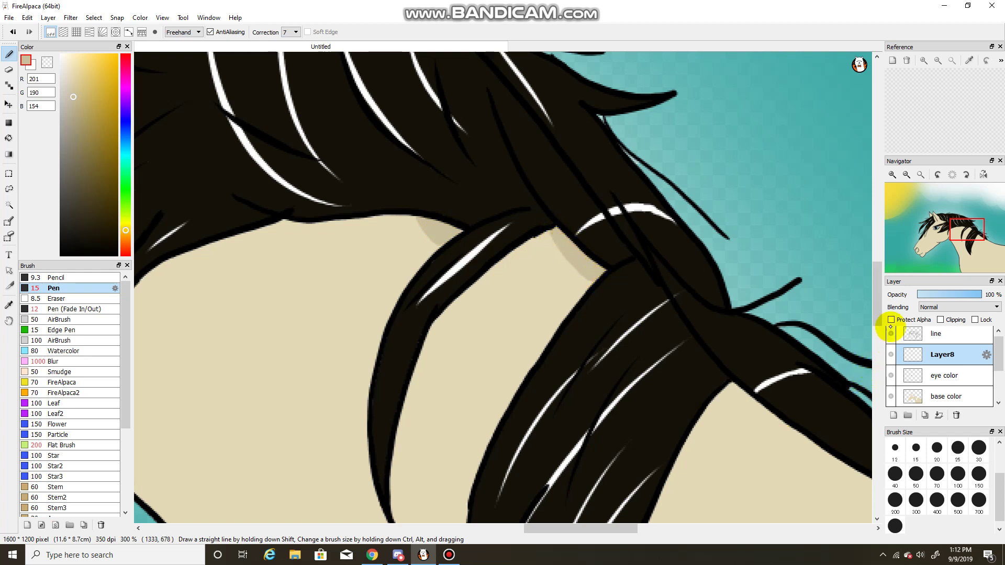
drag(878, 297, 878, 312)
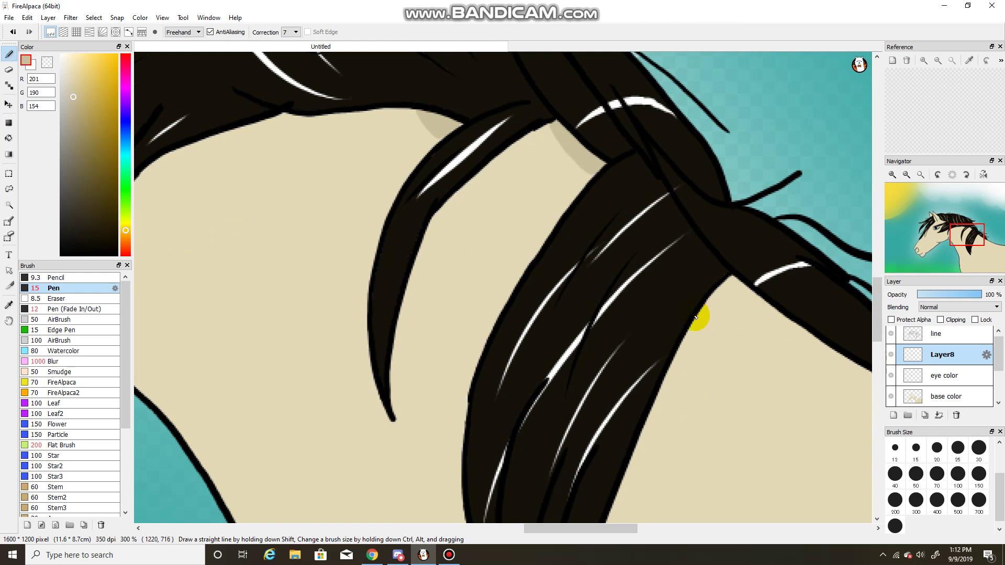
drag(721, 306, 749, 296)
mouse_move(743, 287)
mouse_down()
mouse_move(857, 322)
mouse_move(875, 353)
mouse_move(859, 399)
mouse_up()
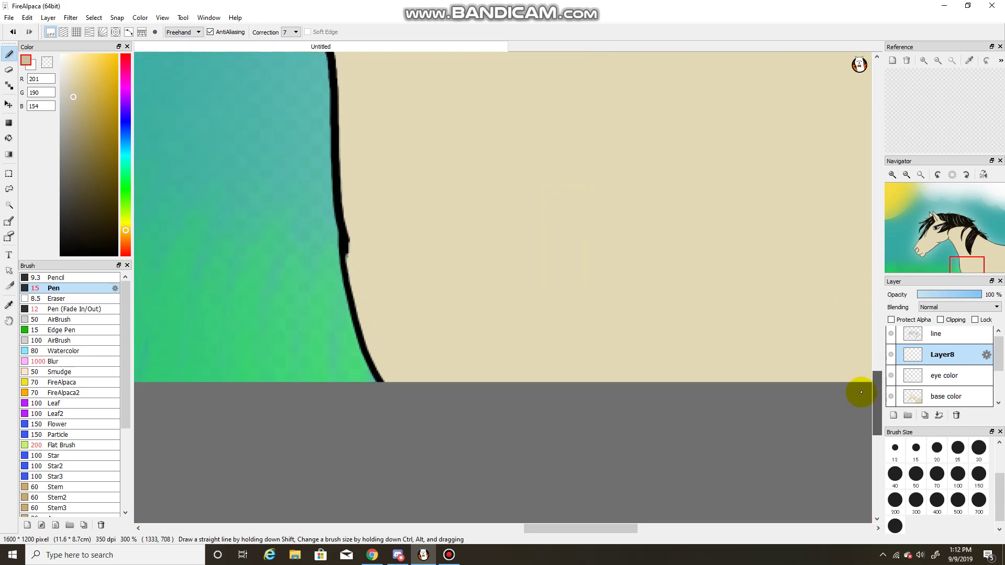
- Paint shadow wedges at the base of the chest and under the back line where it meets the canvas edge
mouse_move(371, 358)
mouse_down()
mouse_move(356, 314)
mouse_move(489, 425)
mouse_move(369, 322)
mouse_move(378, 386)
mouse_move(370, 363)
mouse_move(400, 397)
mouse_move(363, 326)
mouse_move(419, 390)
mouse_move(392, 371)
mouse_move(413, 398)
mouse_move(433, 401)
mouse_move(417, 382)
mouse_move(441, 403)
mouse_move(376, 355)
mouse_up()
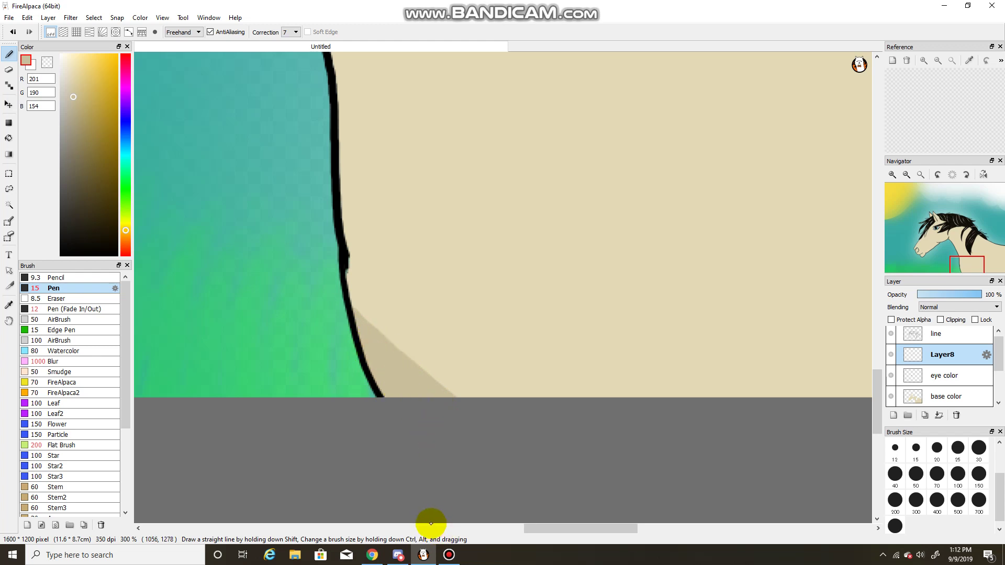
click(569, 531)
drag(580, 538, 678, 529)
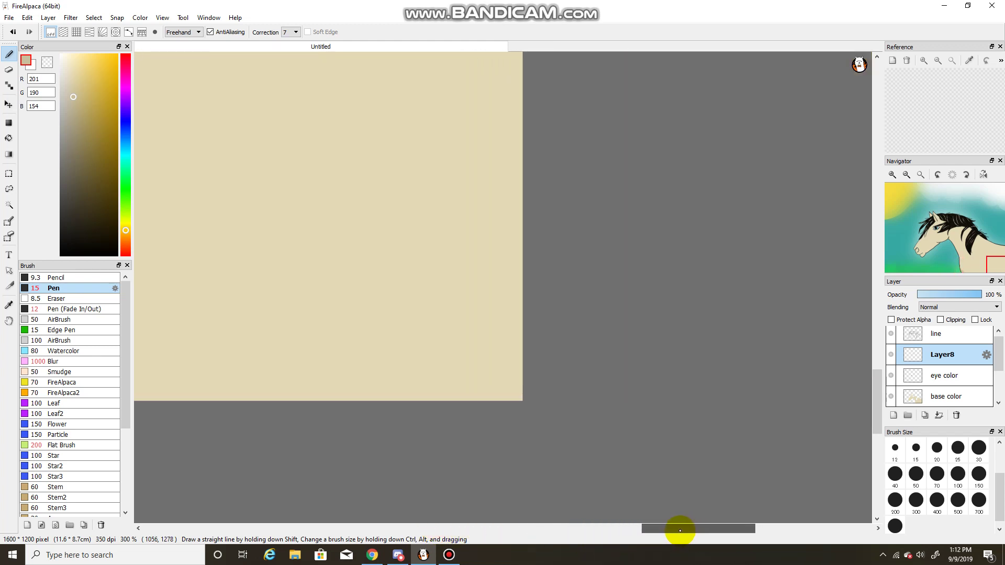
drag(874, 396, 875, 348)
mouse_move(514, 187)
mouse_down()
mouse_move(544, 249)
mouse_move(508, 191)
mouse_move(547, 196)
mouse_move(523, 201)
mouse_move(548, 249)
mouse_move(537, 214)
mouse_up()
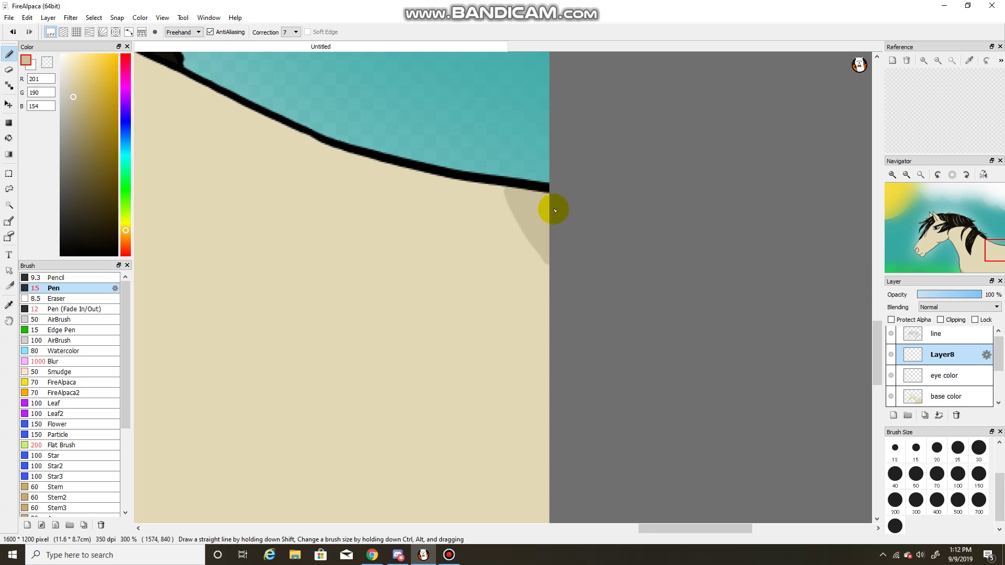
- Fill the gap between the tips of the long neck mane lock with the beige shadow color
drag(980, 262, 984, 242)
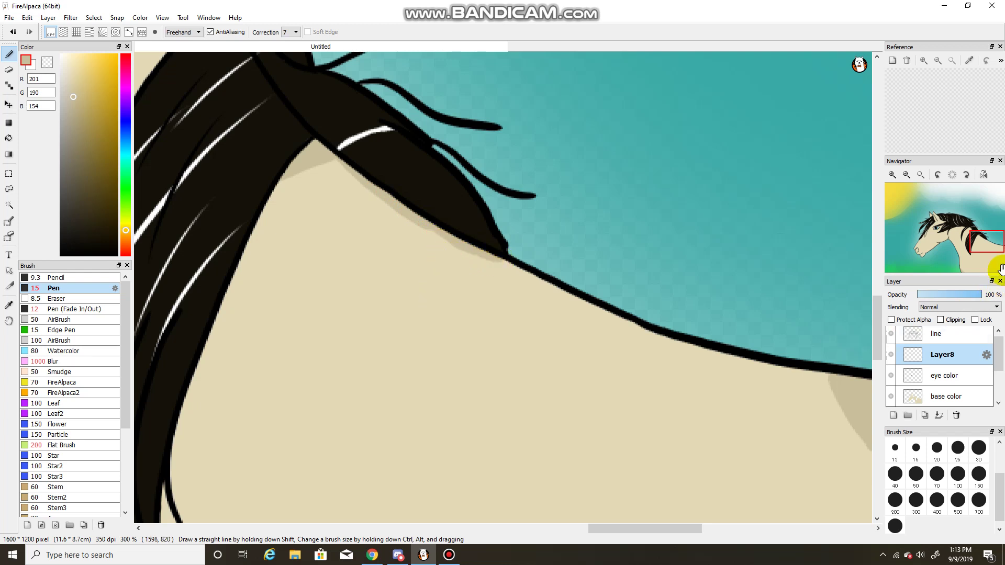
mouse_move(929, 186)
click(892, 175)
click(892, 175)
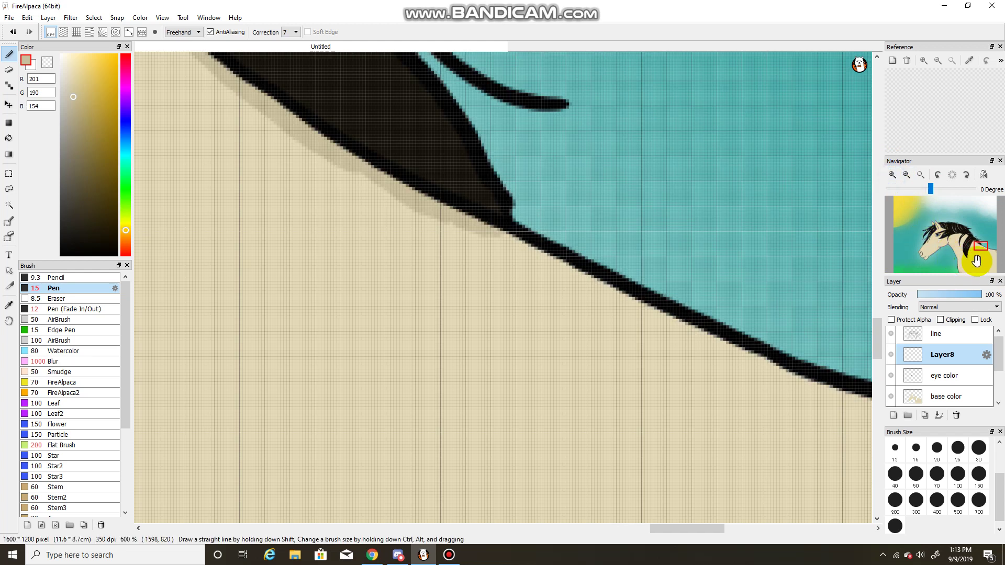
click(970, 252)
mouse_move(970, 252)
mouse_down()
mouse_move(962, 251)
mouse_move(970, 256)
mouse_up()
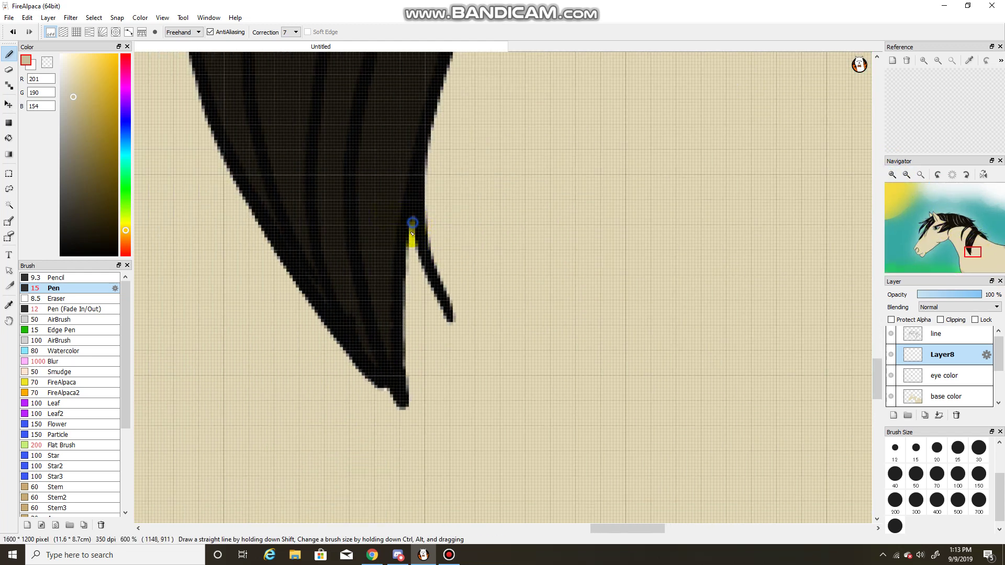
mouse_move(441, 314)
mouse_down()
mouse_move(412, 394)
mouse_move(412, 250)
mouse_move(417, 342)
mouse_up()
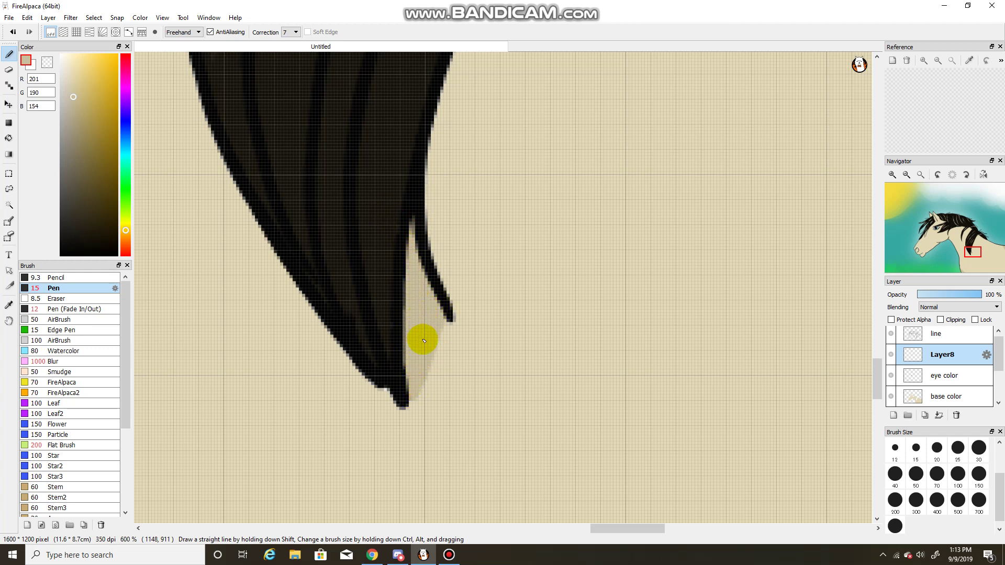
- Add shadow under the mane's lower edge behind the cheek, and around the brow line and inner corner of the eye
drag(610, 529, 559, 538)
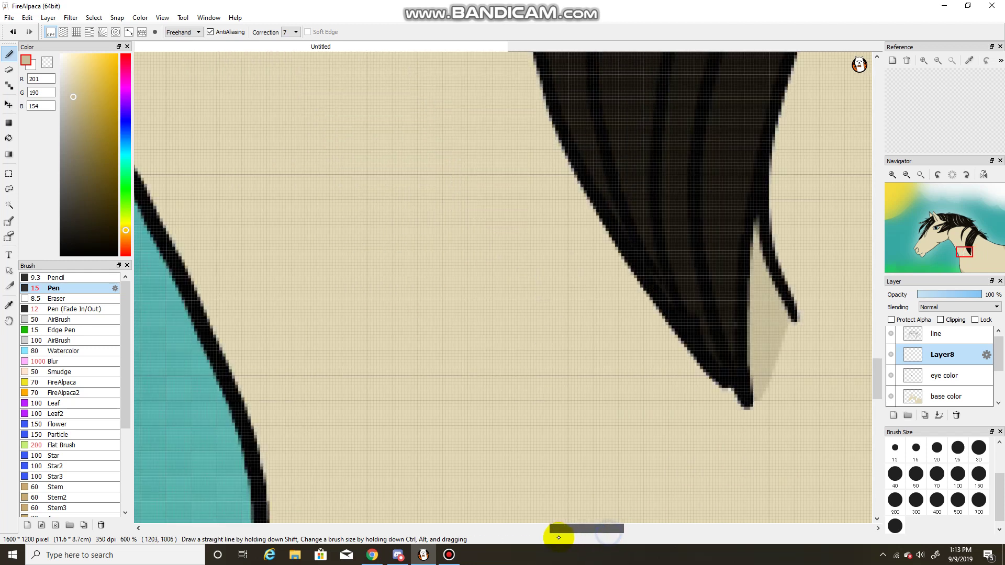
drag(881, 370, 889, 301)
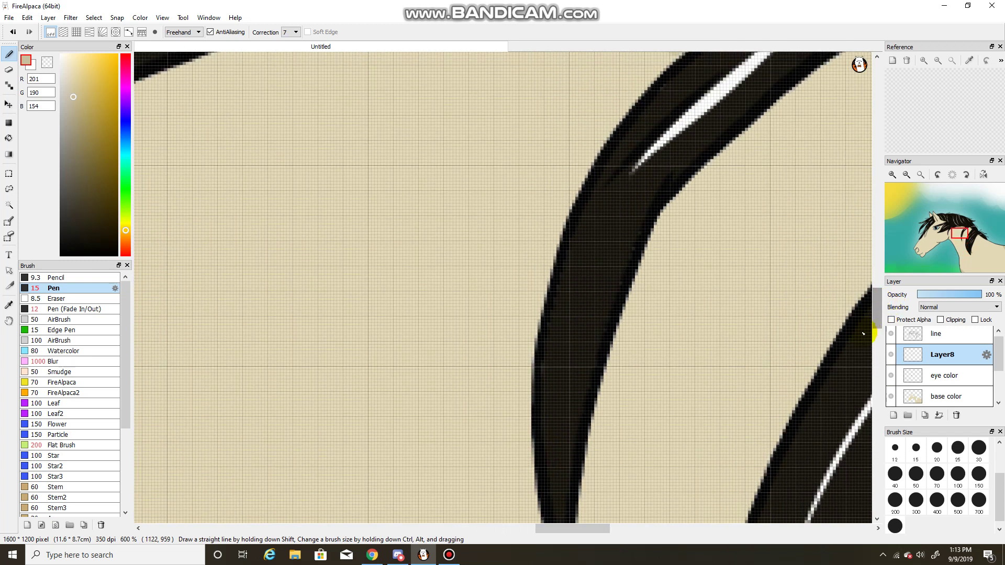
drag(549, 529, 573, 530)
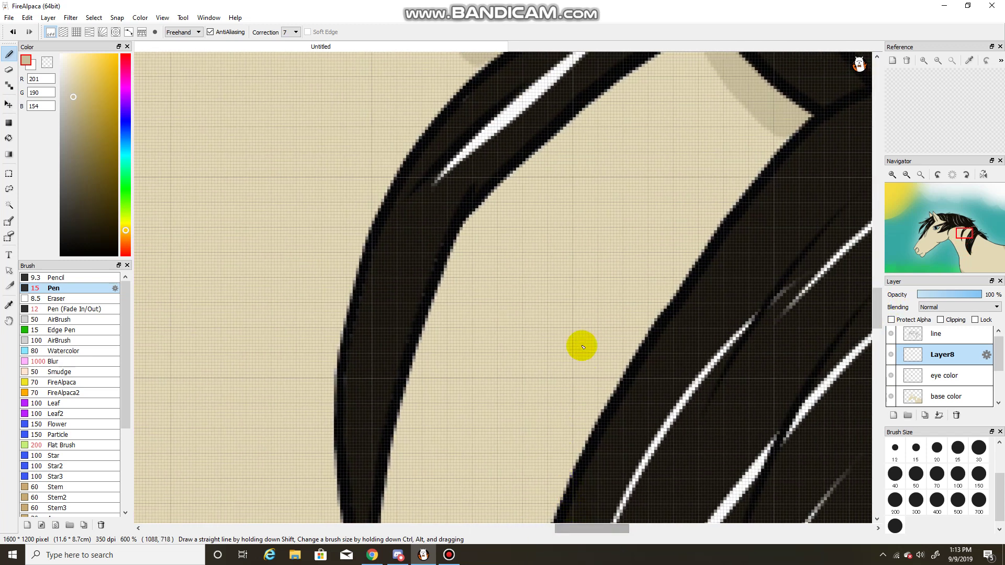
drag(878, 305, 877, 281)
drag(594, 527, 540, 529)
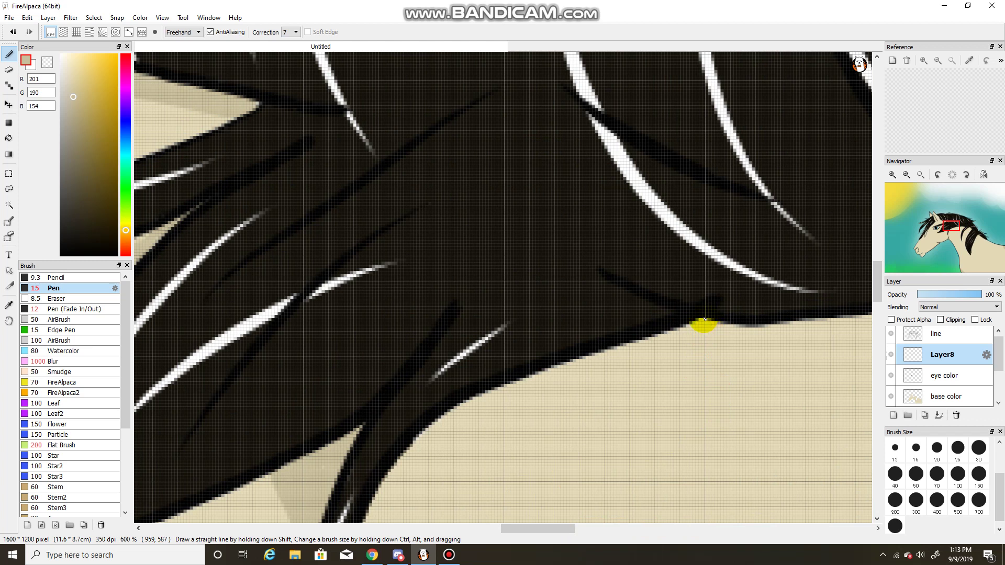
mouse_move(697, 327)
mouse_down()
mouse_move(536, 389)
mouse_move(418, 451)
mouse_move(500, 392)
mouse_up()
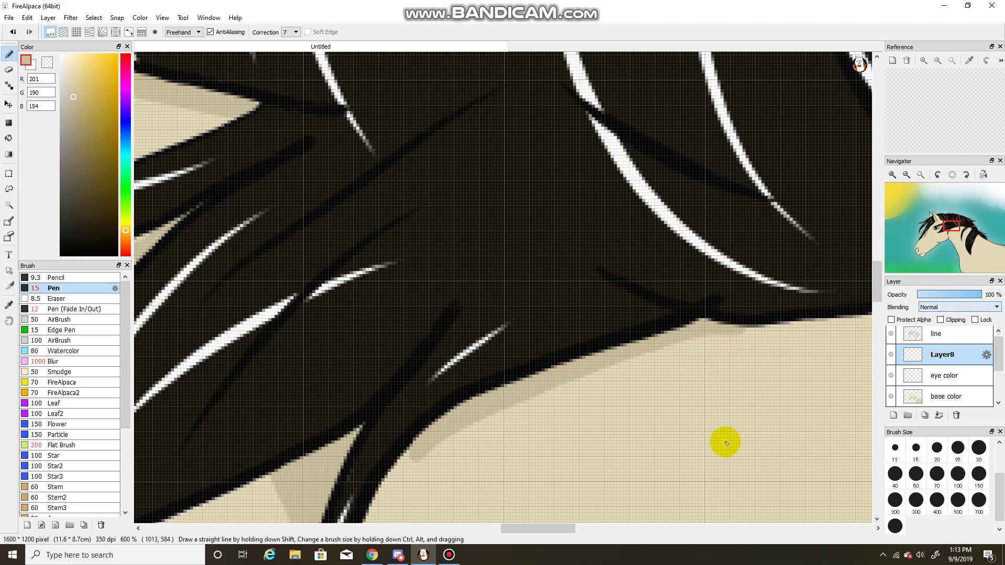
drag(538, 529, 451, 530)
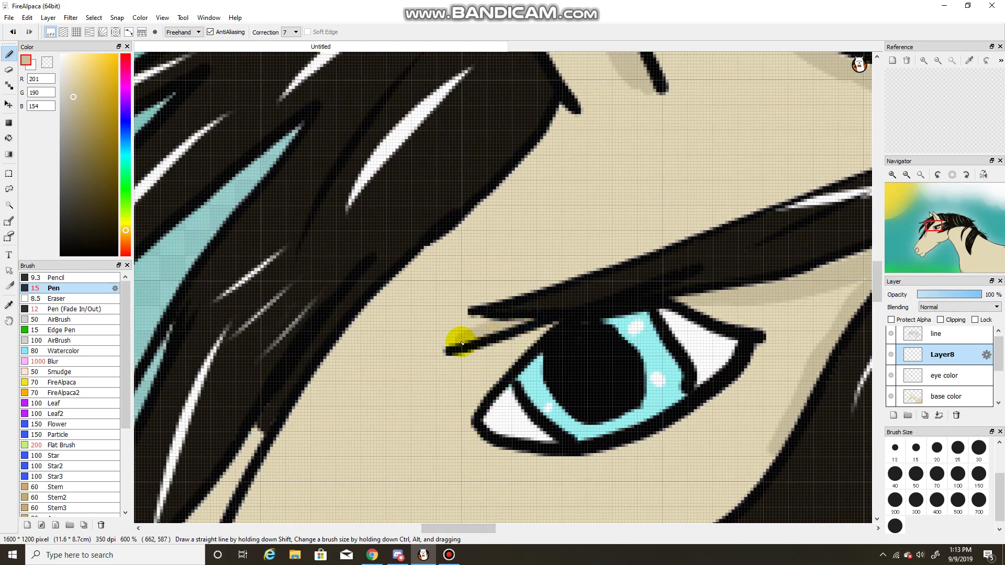
mouse_move(485, 332)
mouse_down()
mouse_move(449, 354)
mouse_move(503, 339)
mouse_up()
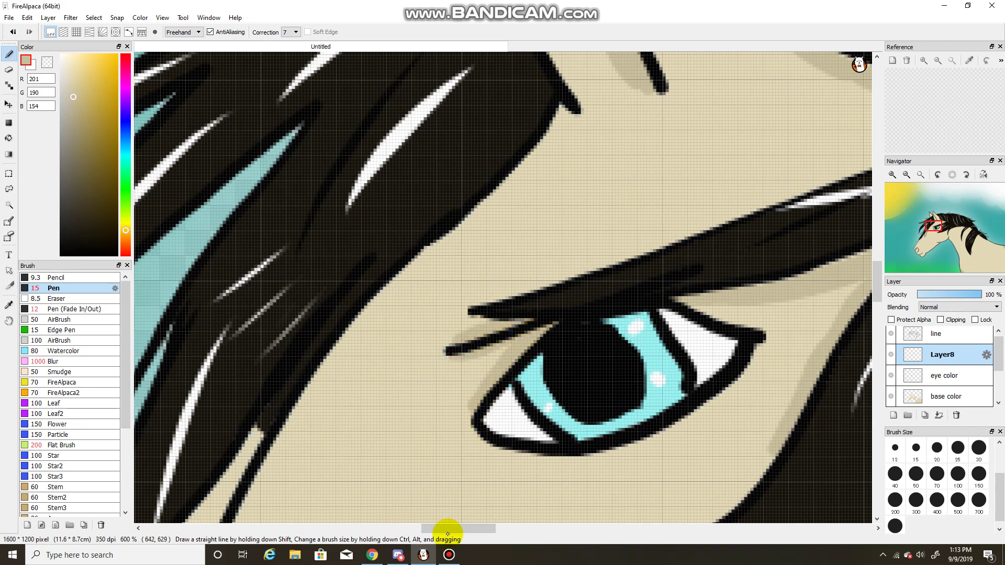
- Shade the face between and beneath the forelock strands, down to the forelock tip on the nose bridge
drag(478, 529, 450, 530)
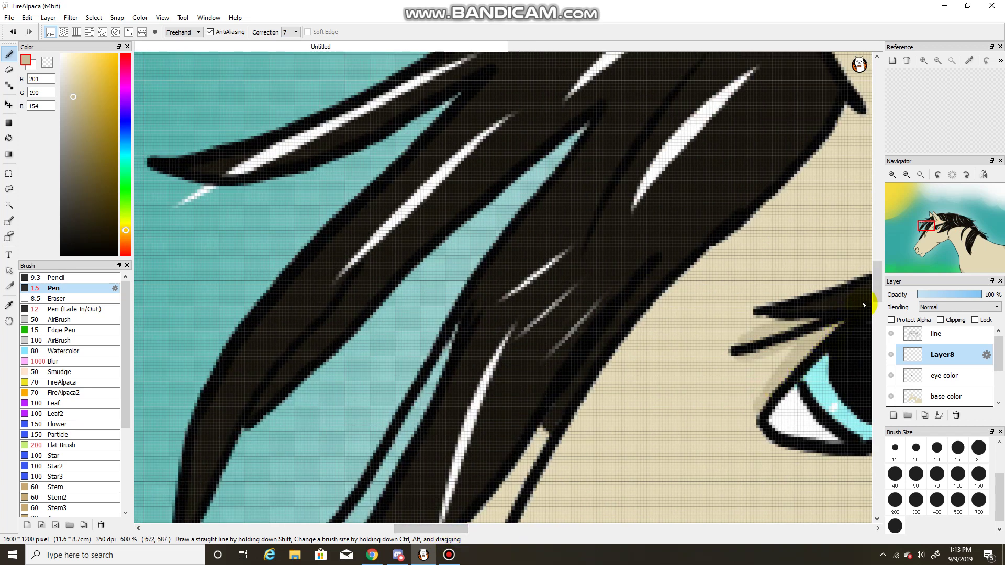
drag(877, 290, 709, 305)
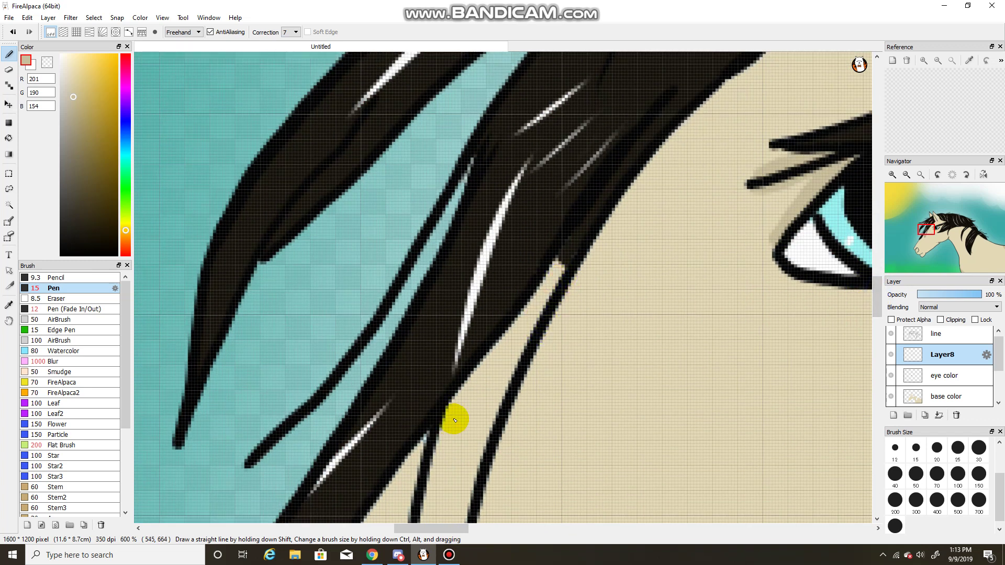
click(447, 401)
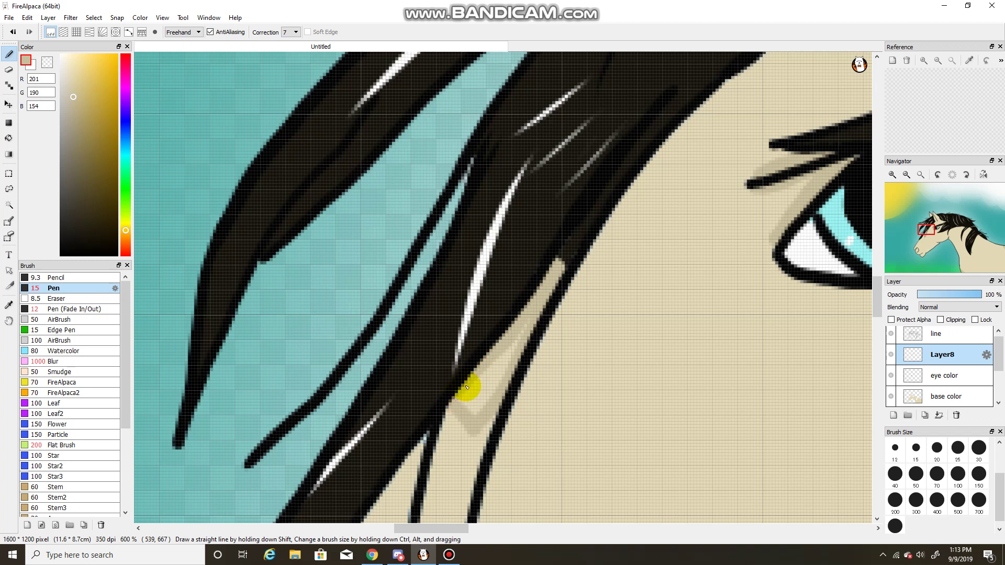
drag(472, 403, 521, 339)
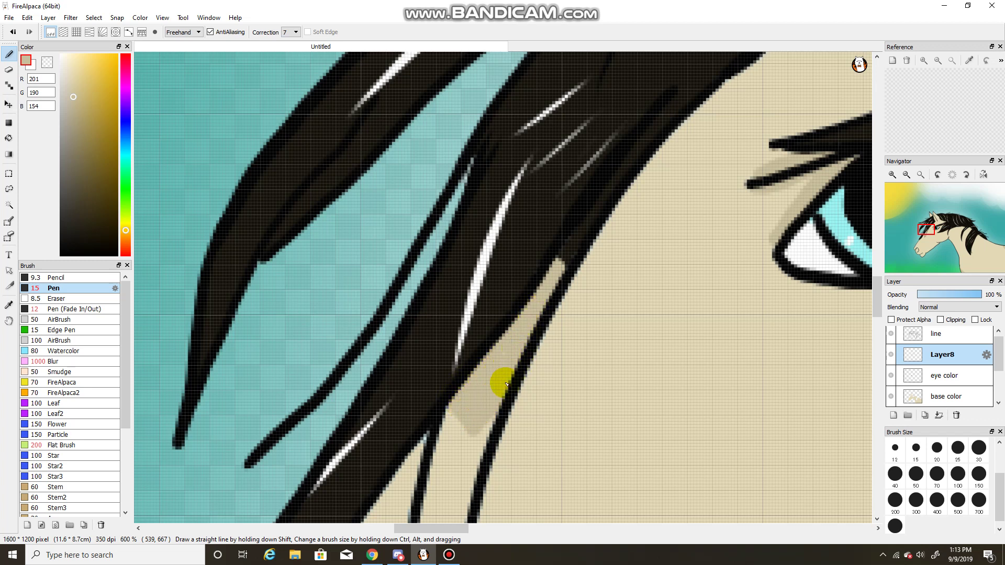
drag(873, 298, 876, 320)
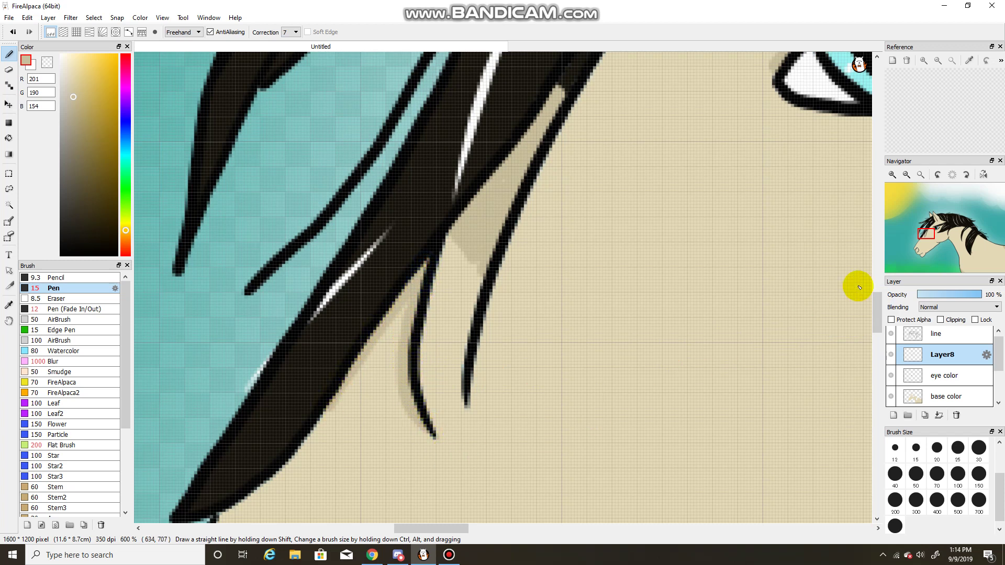
drag(875, 325, 876, 347)
mouse_move(252, 264)
mouse_down()
mouse_move(218, 281)
mouse_move(268, 230)
mouse_move(186, 325)
mouse_up()
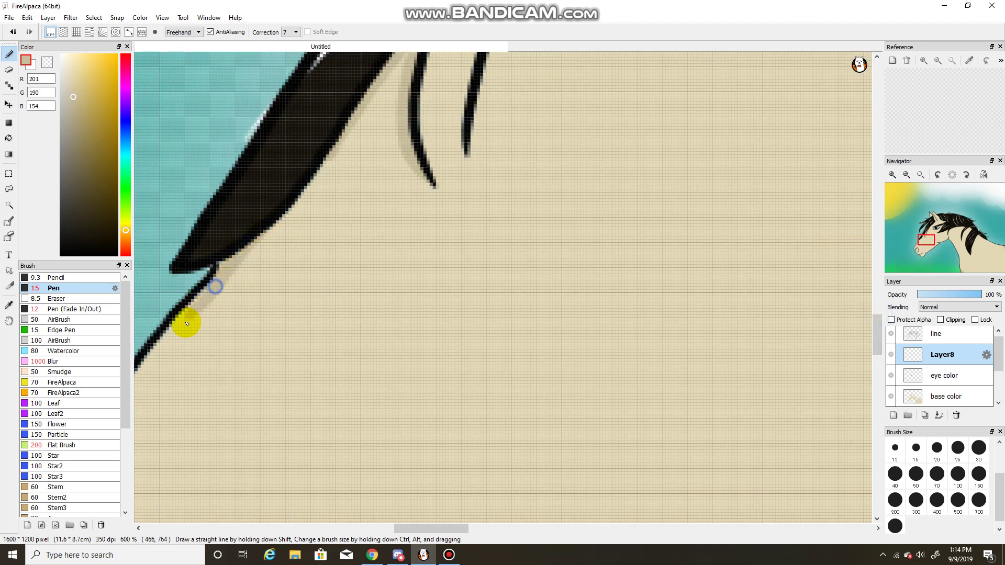
- Shade the upper inside of the nostril and the tip of the nose
drag(919, 262, 920, 249)
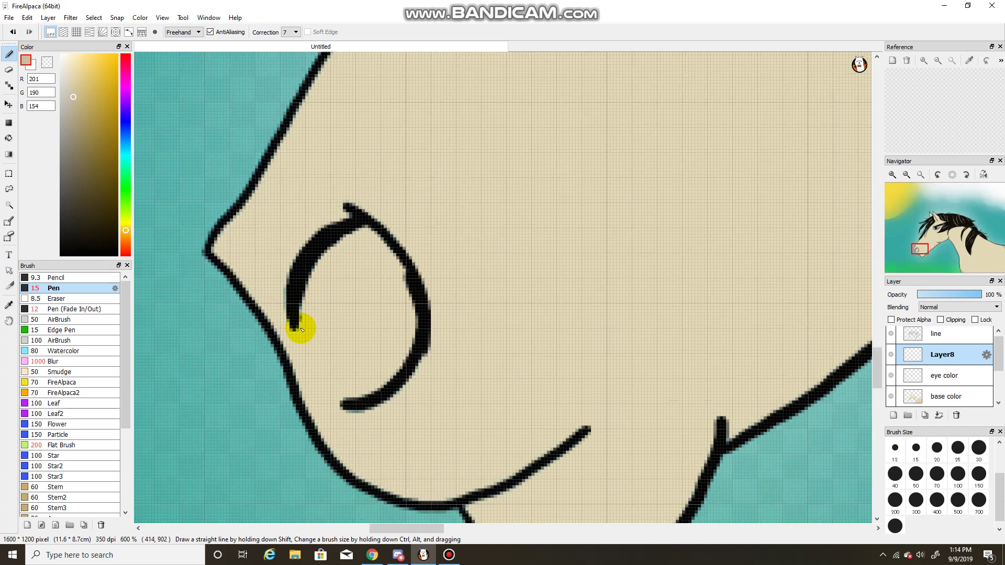
mouse_move(301, 308)
mouse_down()
mouse_move(339, 261)
mouse_move(364, 268)
mouse_move(395, 306)
mouse_move(405, 341)
mouse_move(377, 264)
mouse_up()
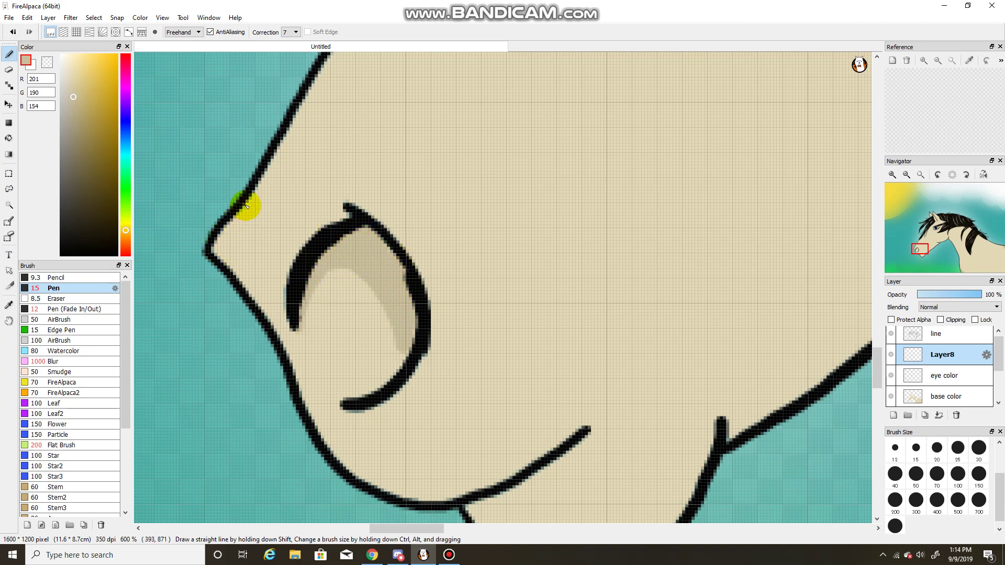
mouse_move(244, 209)
mouse_down()
mouse_move(233, 278)
mouse_move(222, 251)
mouse_up()
- Shade the front of the lower lip beneath the mouth line and the notch where the chin meets the jaw
drag(878, 363, 875, 380)
mouse_move(538, 312)
mouse_down()
mouse_move(516, 409)
mouse_move(476, 356)
mouse_up()
mouse_move(521, 333)
mouse_down()
mouse_move(499, 388)
mouse_move(487, 352)
mouse_move(511, 375)
mouse_move(519, 406)
mouse_move(517, 393)
mouse_up()
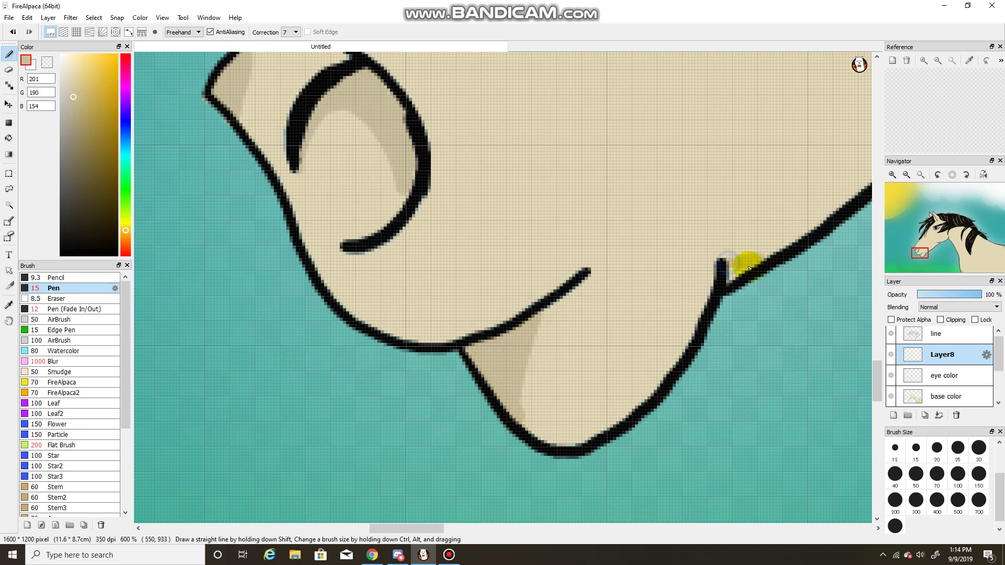
- Switch to the Pen (Fade In/Out) brush at size 5 and zoom in on the horse's face at 200%
drag(426, 528, 480, 529)
click(907, 175)
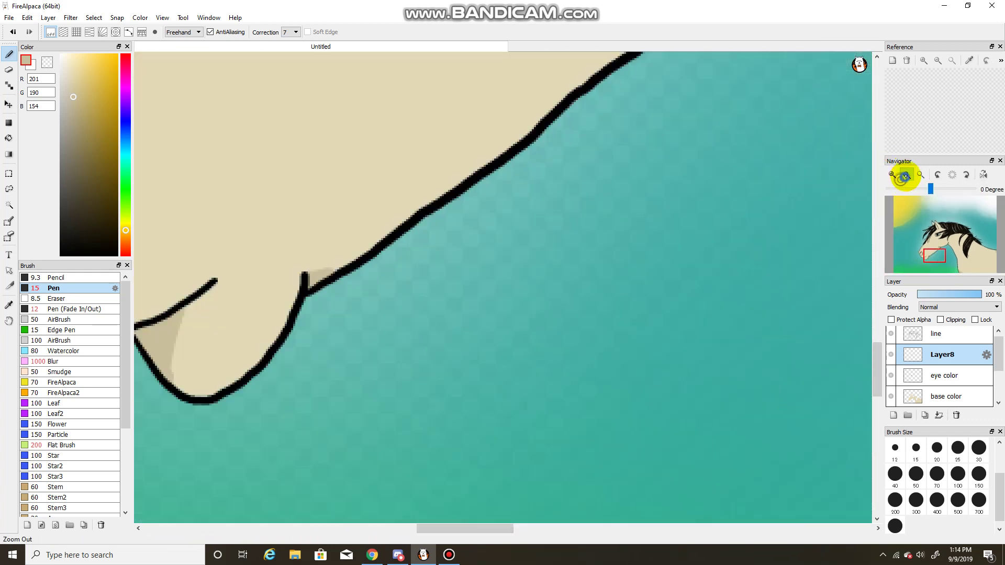
click(907, 175)
click(907, 174)
click(907, 175)
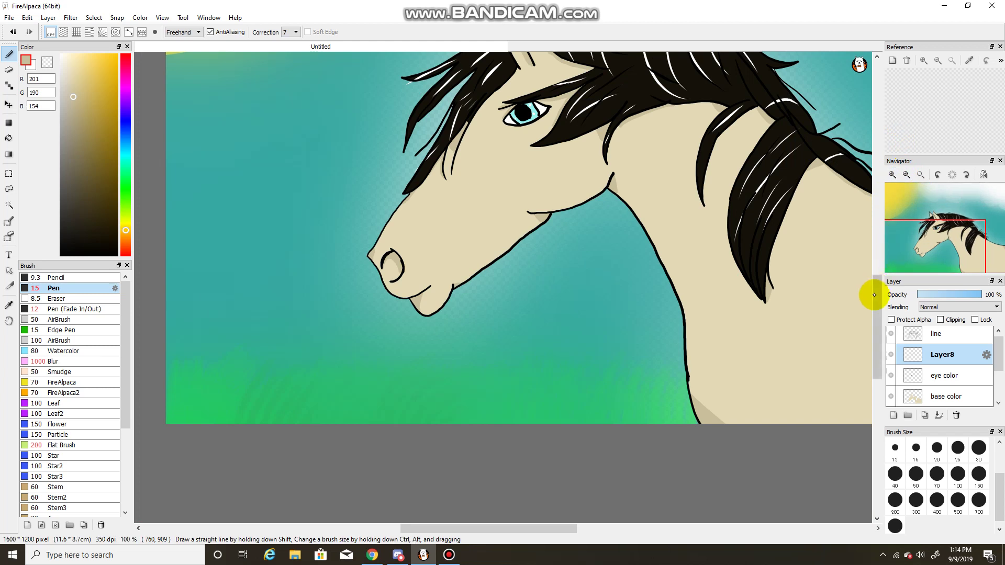
drag(882, 333, 877, 309)
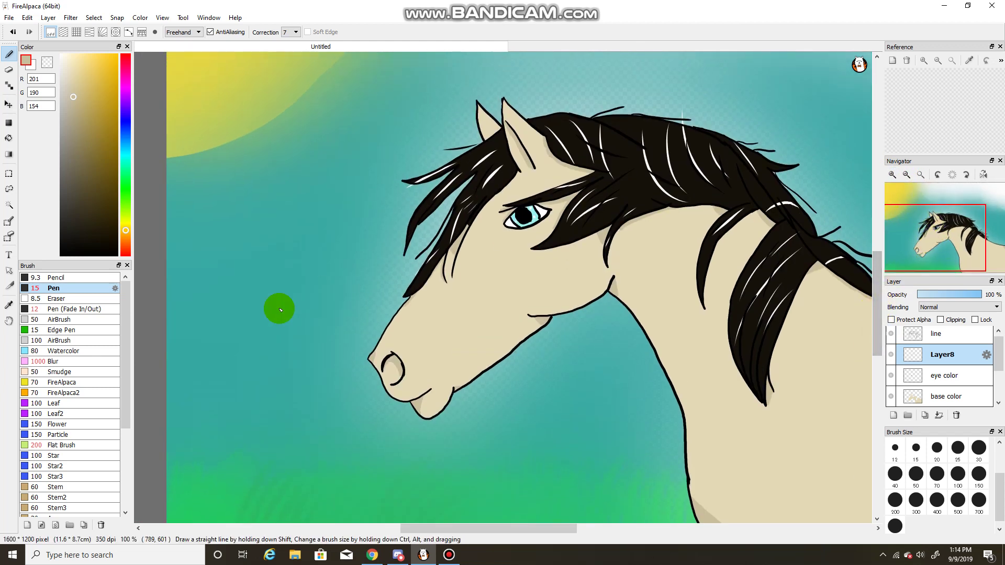
click(78, 309)
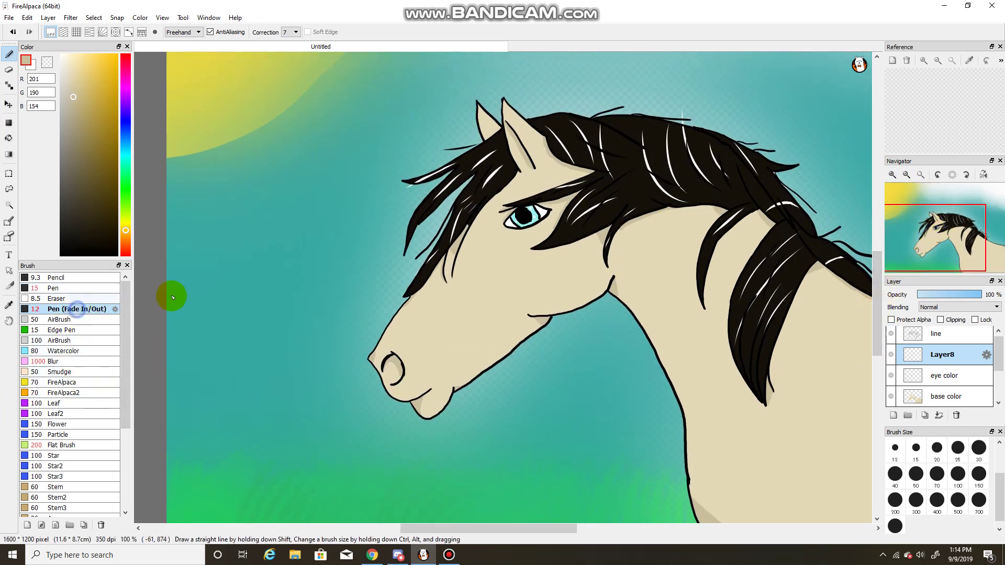
click(895, 448)
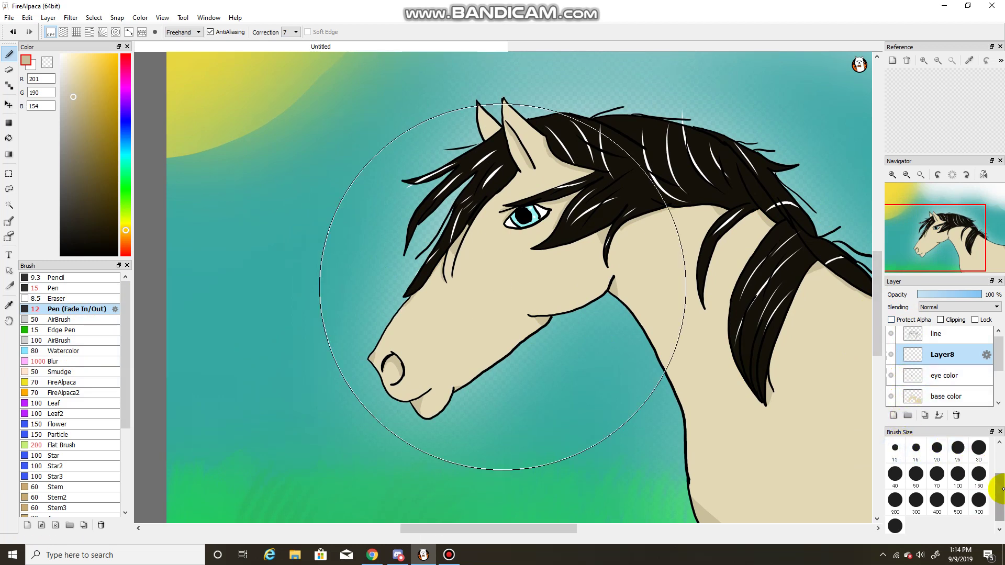
scroll(1000, 487, up, 2)
click(937, 445)
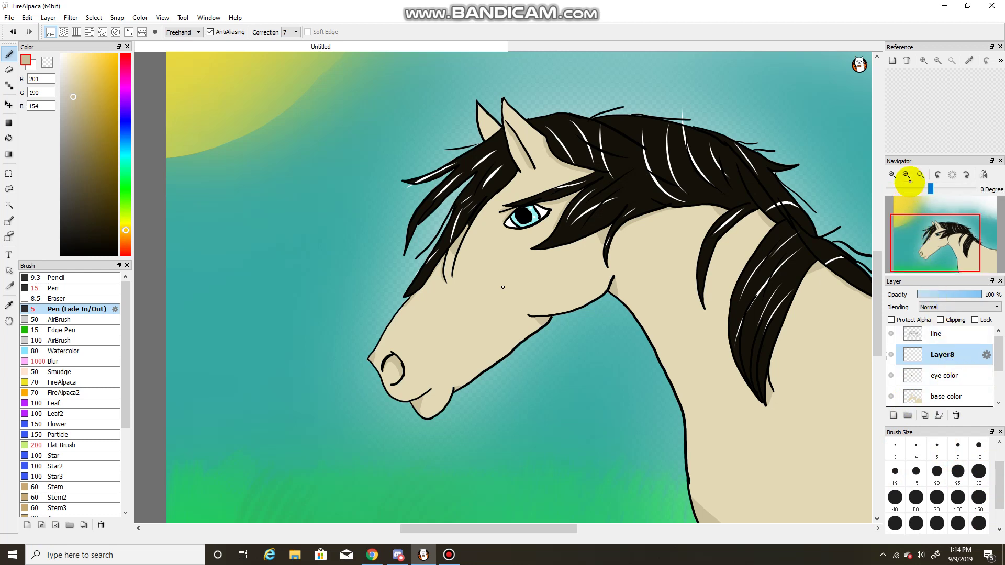
click(892, 175)
click(892, 175)
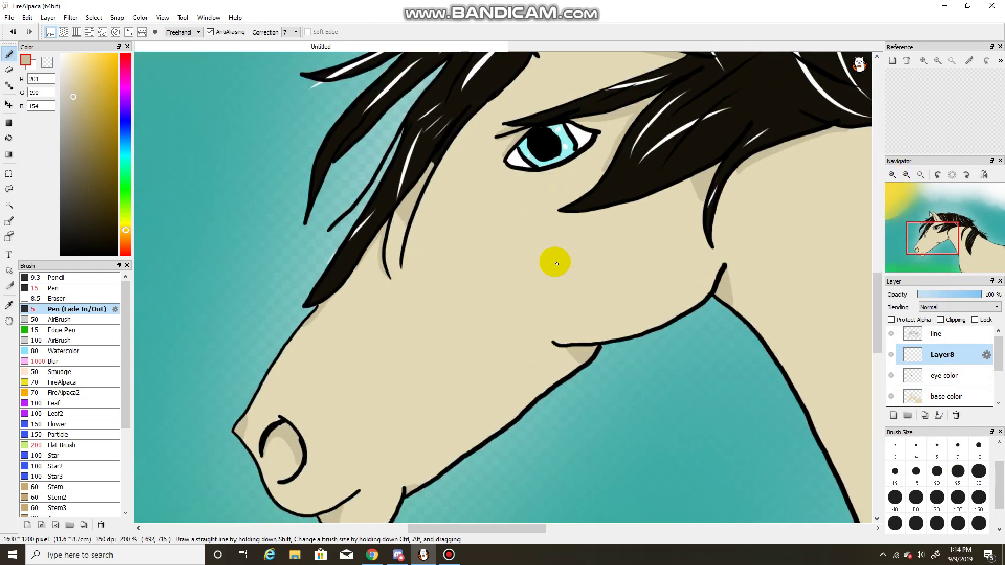
- Draw thin shadow creases on the horse's cheek and just above the rear corner of the jaw
click(658, 333)
mouse_move(659, 333)
mouse_down()
mouse_move(698, 313)
mouse_move(678, 311)
mouse_move(696, 244)
mouse_move(666, 319)
mouse_move(686, 280)
mouse_up()
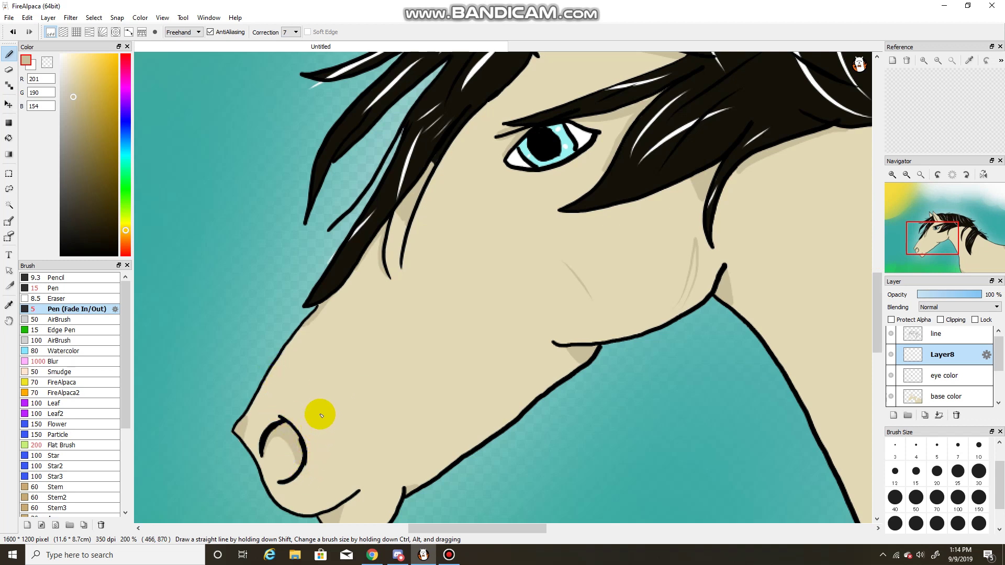
drag(487, 529, 563, 528)
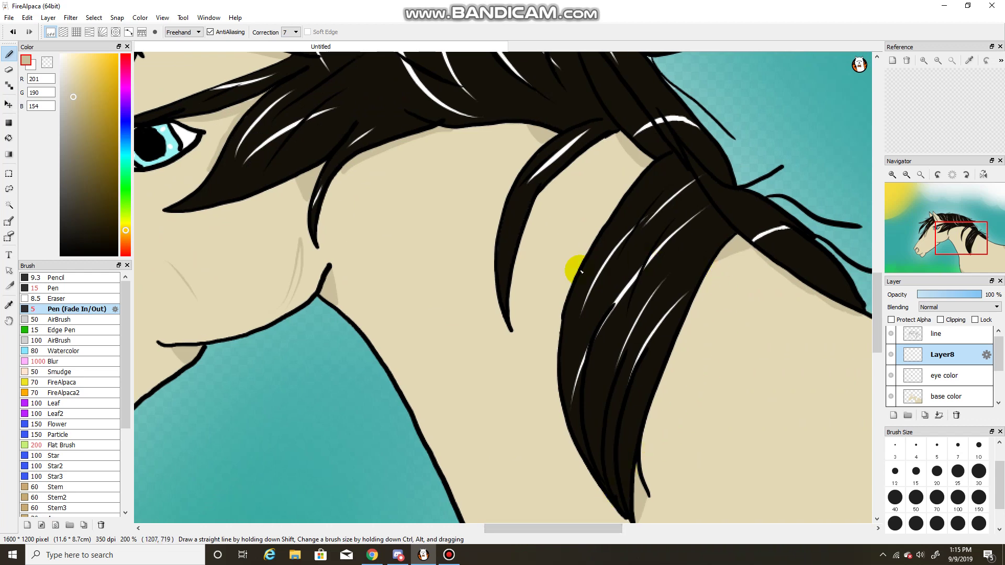
drag(878, 304, 882, 365)
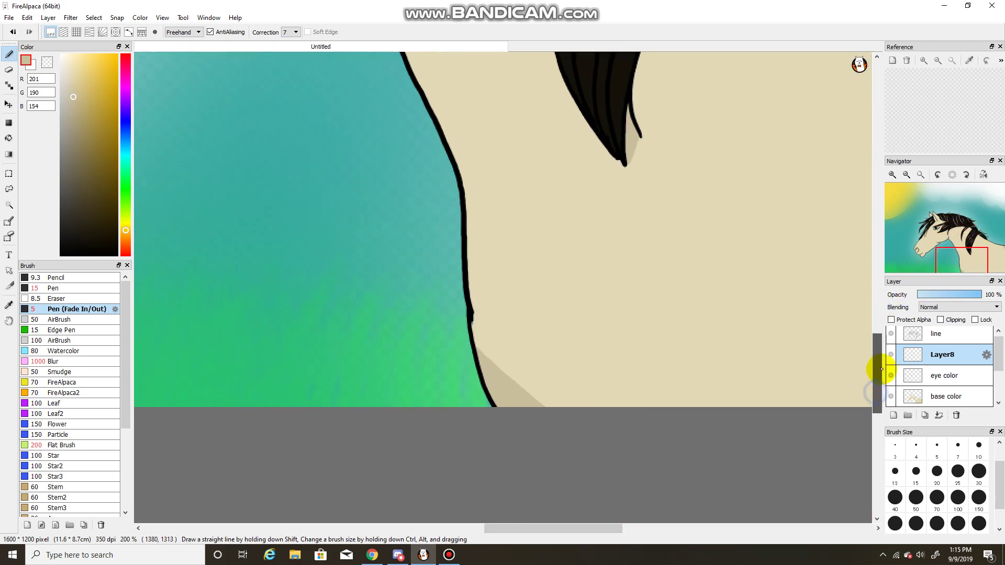
drag(527, 529, 593, 527)
drag(425, 414, 588, 153)
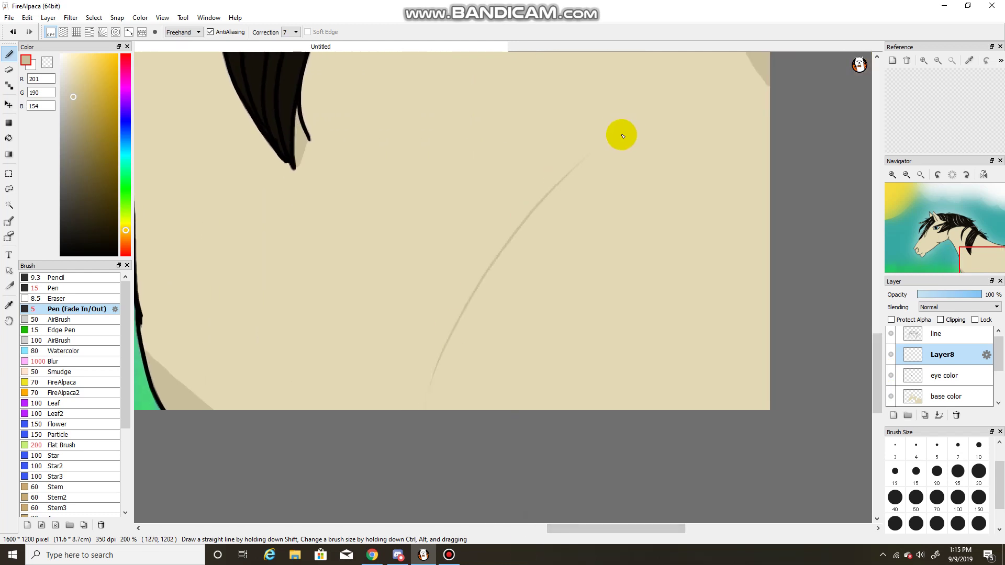
drag(445, 409, 547, 250)
drag(683, 157, 464, 415)
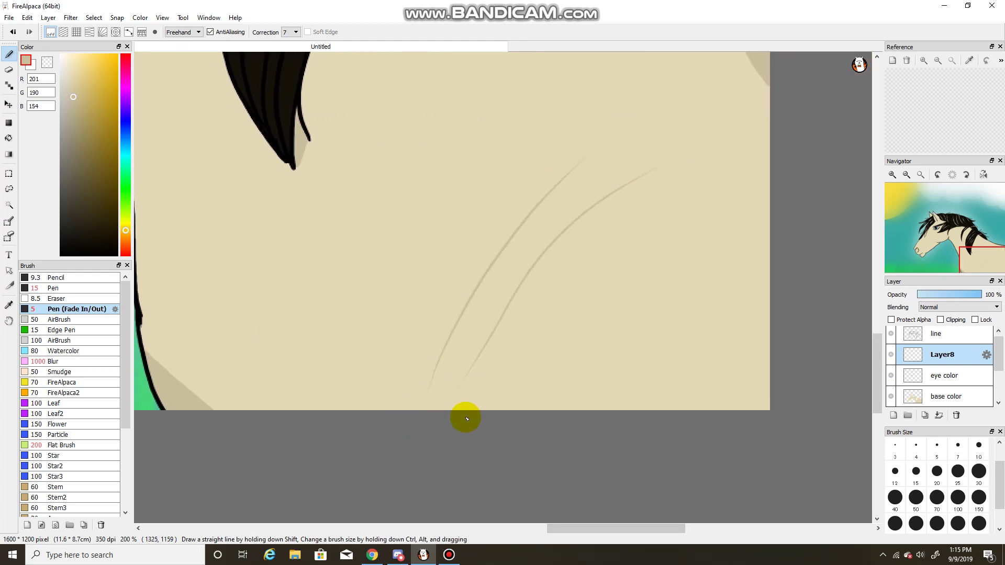
click(14, 32)
click(14, 33)
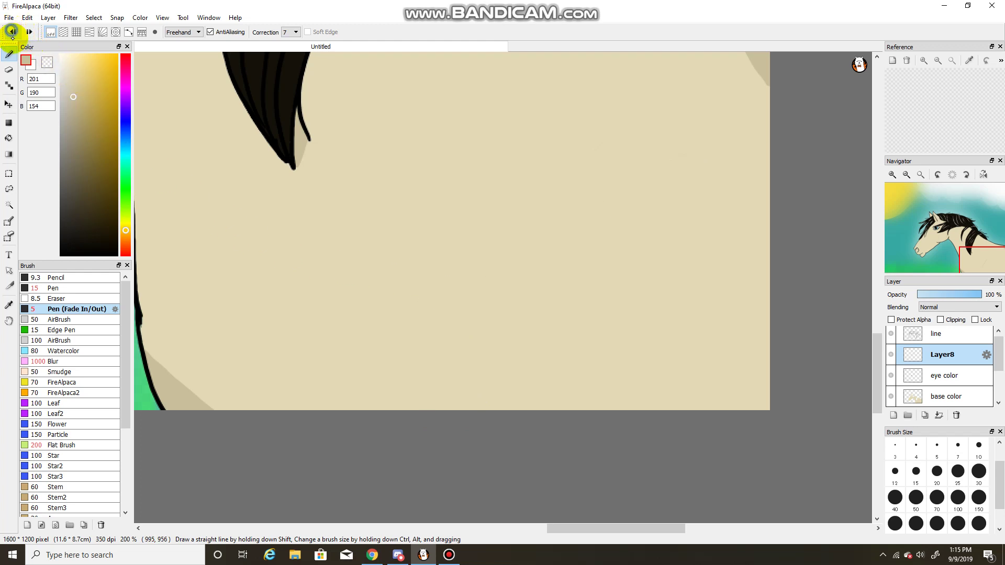
- Set the Pen (Fade In/Out) brush to size 70 and paint three curved, tapered shadow strokes across the shoulder
click(930, 487)
click(937, 497)
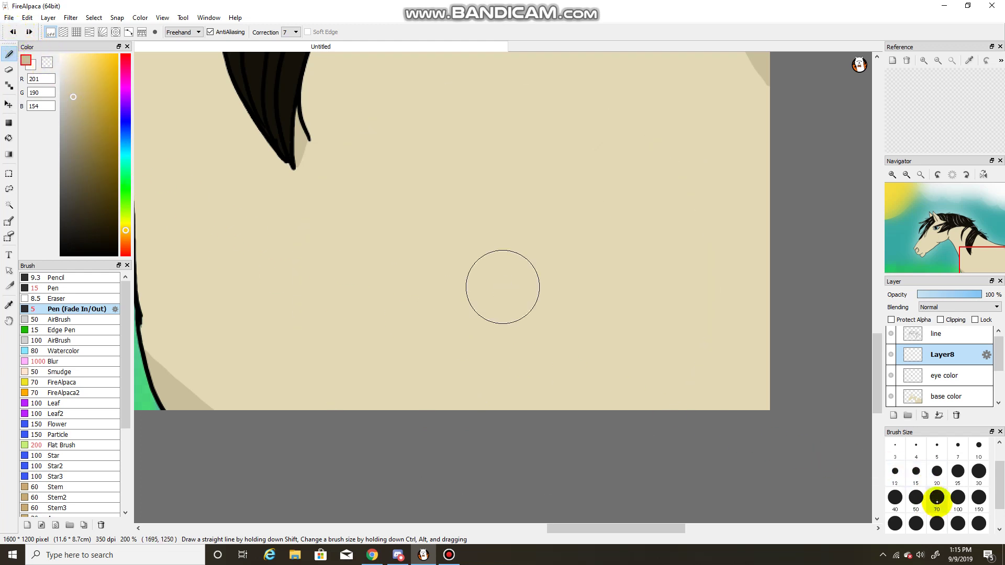
drag(458, 404, 701, 166)
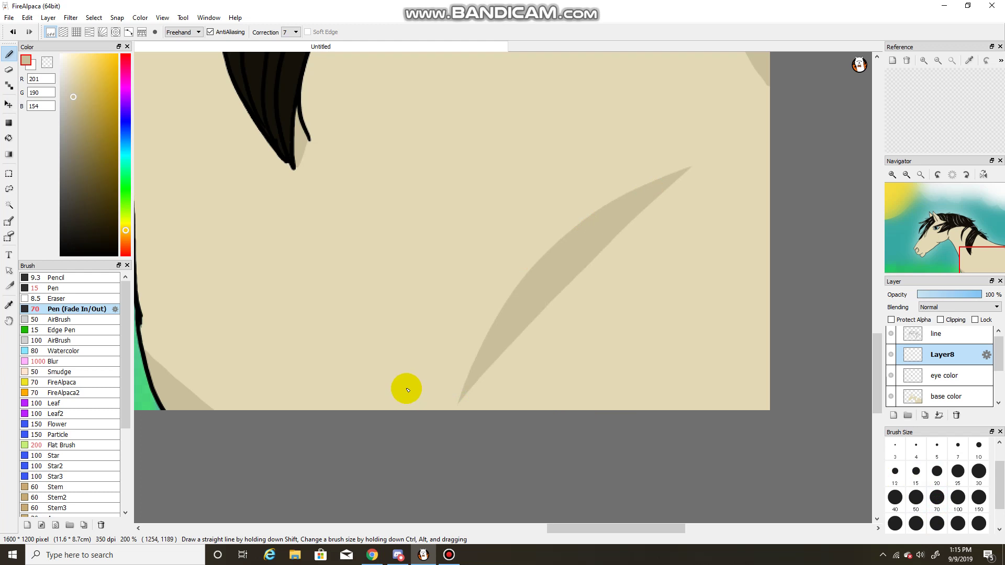
drag(393, 404, 618, 85)
drag(323, 327, 457, 143)
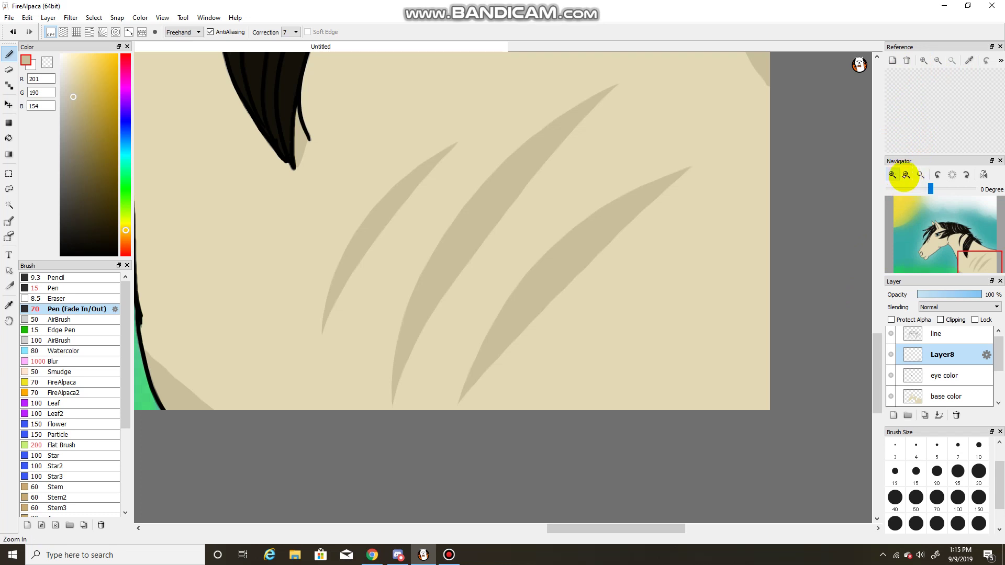
- Set the brush size to 12 and add short shadow strokes on the front ear's outer side and below its base
click(919, 176)
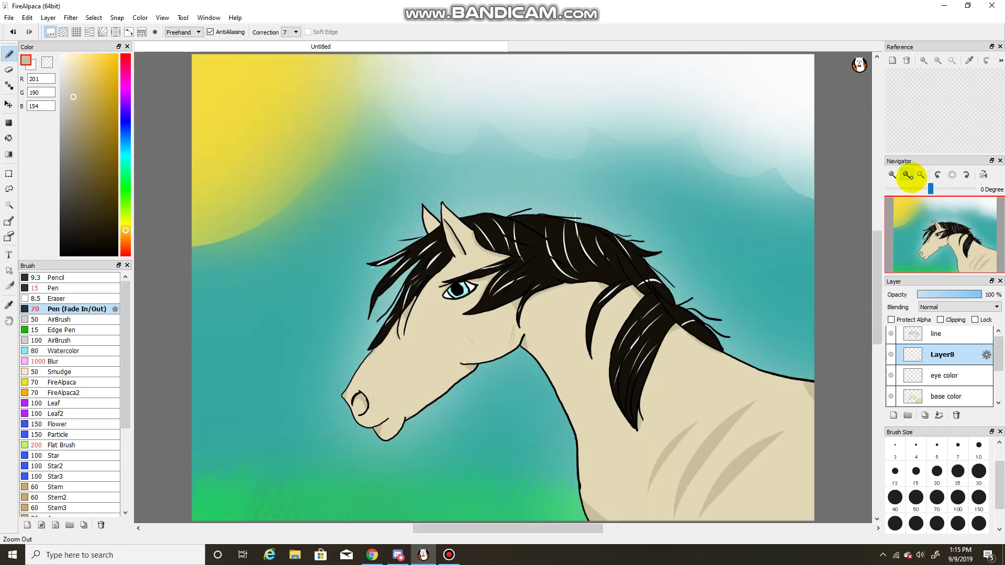
click(895, 471)
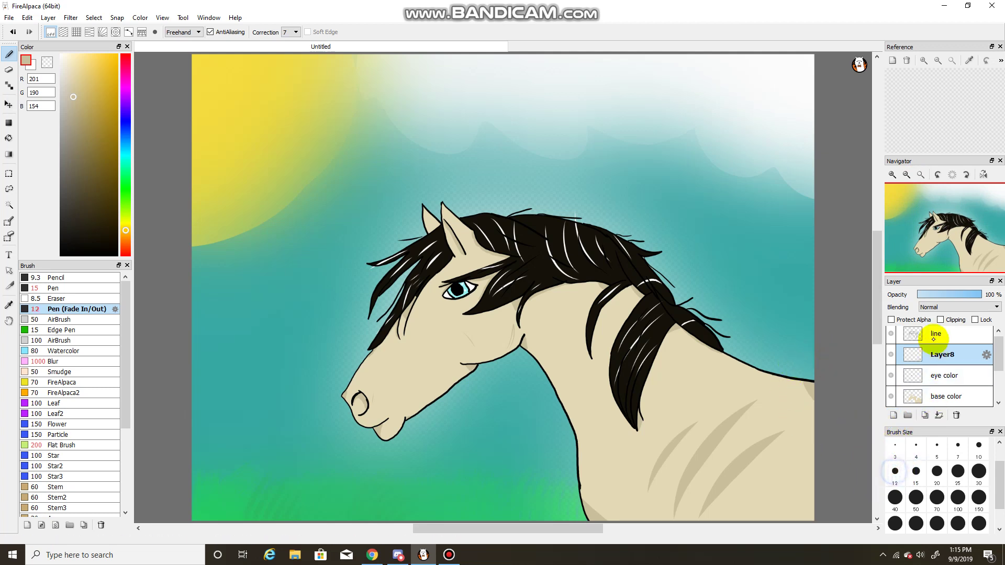
click(893, 175)
click(893, 175)
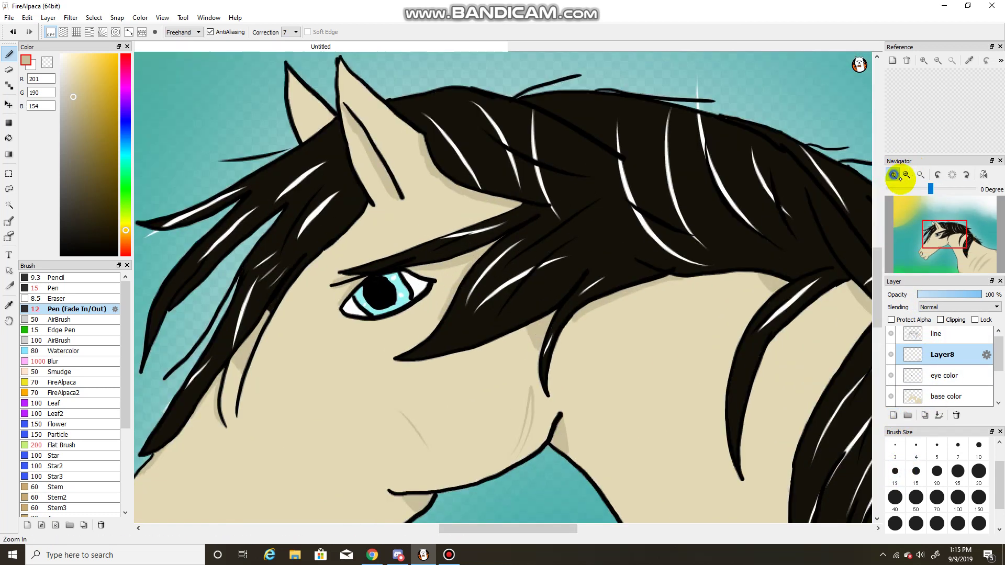
click(893, 174)
mouse_move(332, 154)
mouse_down()
mouse_move(434, 165)
mouse_move(479, 334)
mouse_move(538, 293)
mouse_move(560, 318)
mouse_up()
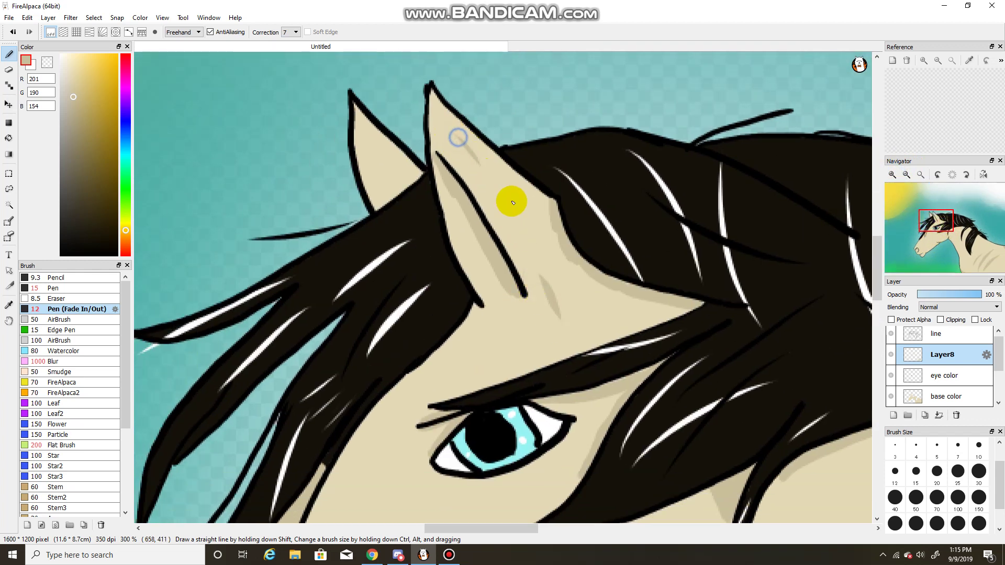
click(895, 445)
click(515, 310)
mouse_move(515, 310)
mouse_down()
mouse_move(492, 301)
mouse_move(486, 346)
mouse_move(482, 305)
mouse_move(507, 347)
mouse_move(523, 320)
mouse_move(542, 344)
mouse_up()
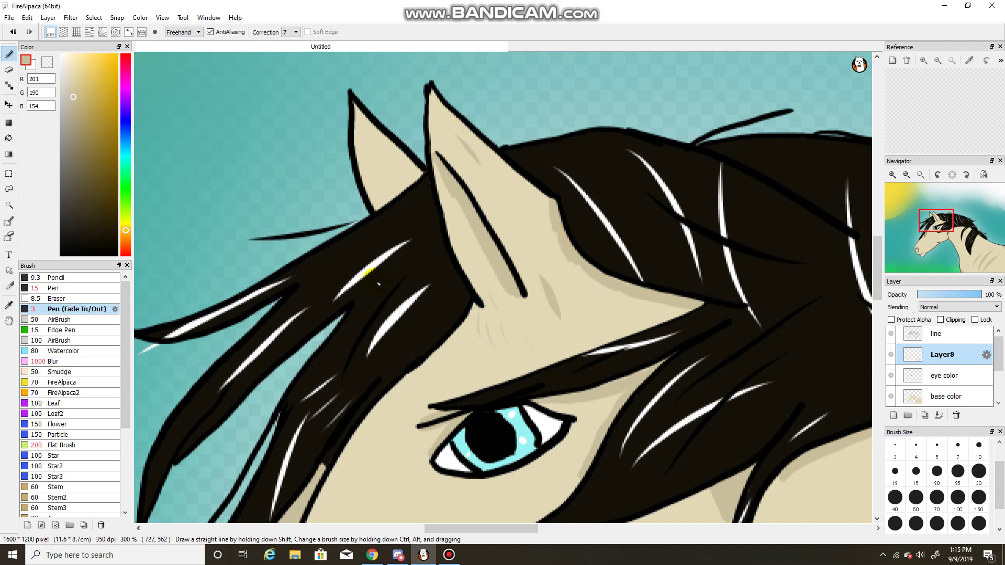
click(13, 32)
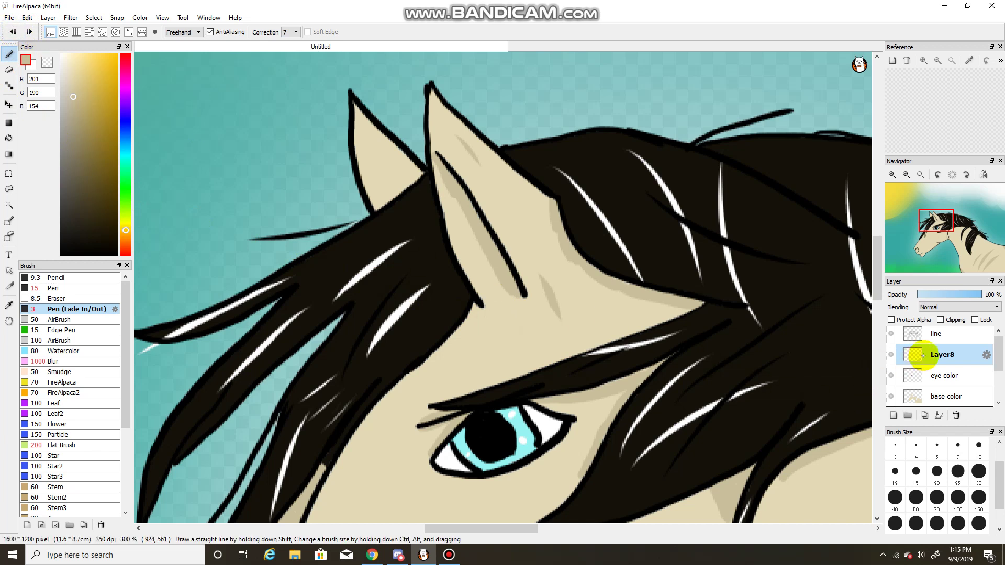
- Shade the front inner edge of the back ear with the Pen brush at size 15
click(895, 471)
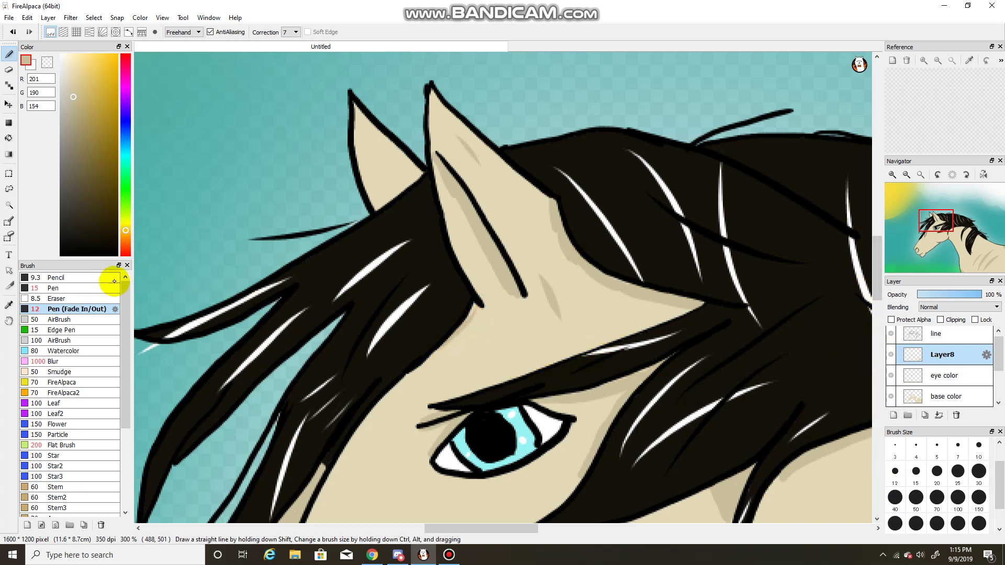
click(63, 288)
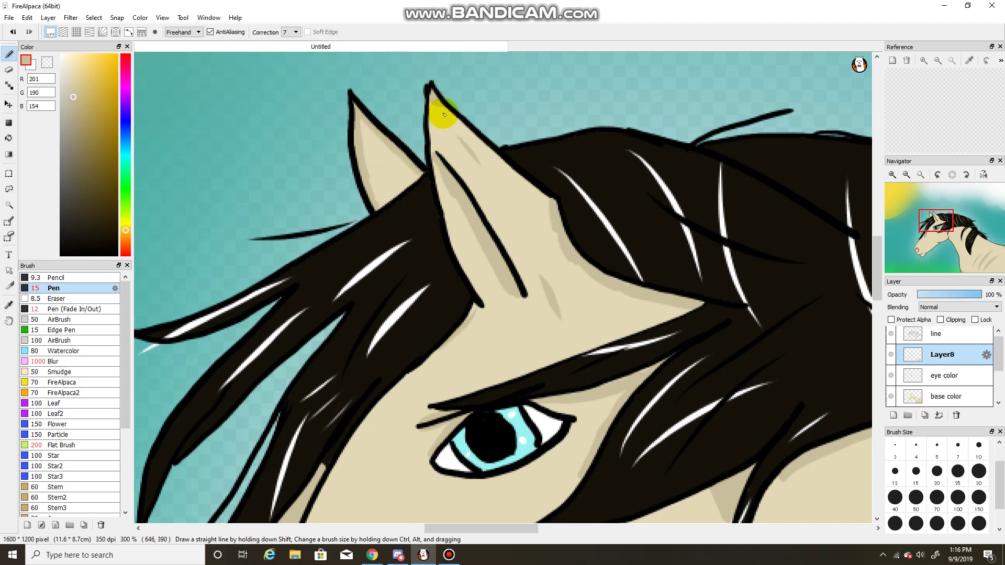
click(921, 274)
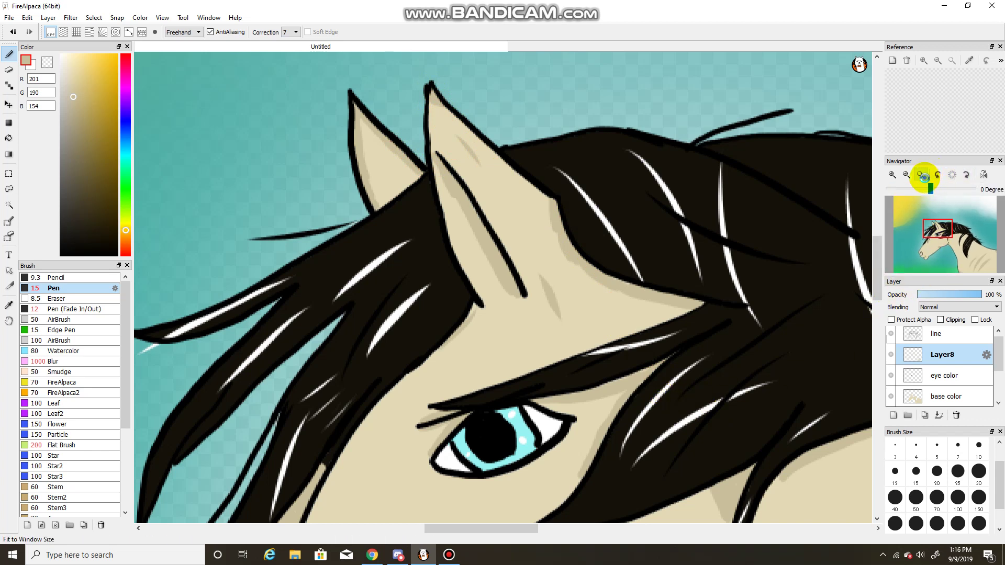
- Soften the shadows on the muzzle, face and ears with the Blur brush at size 1000
click(923, 177)
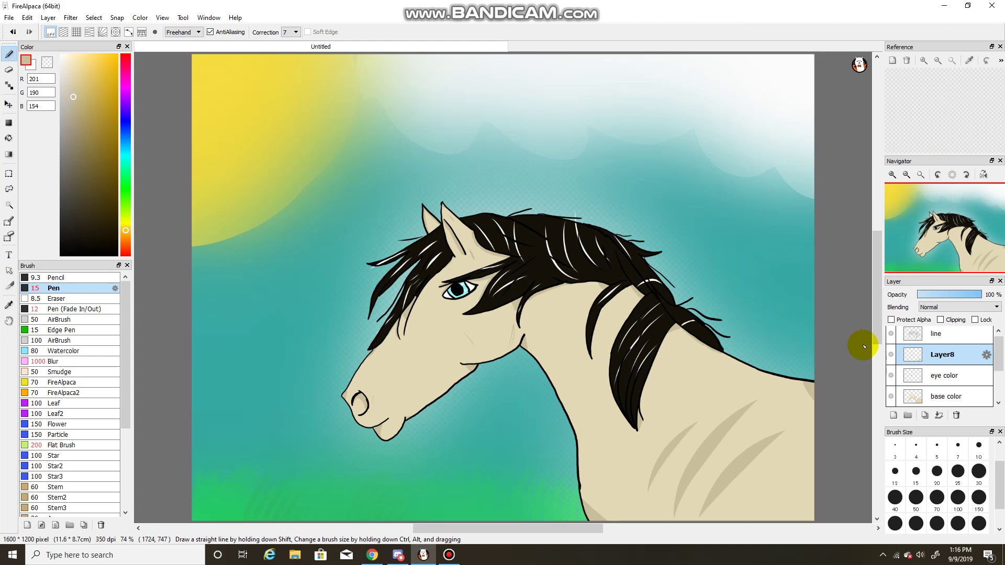
click(80, 362)
mouse_move(337, 390)
mouse_down()
mouse_move(372, 415)
mouse_move(365, 398)
mouse_up()
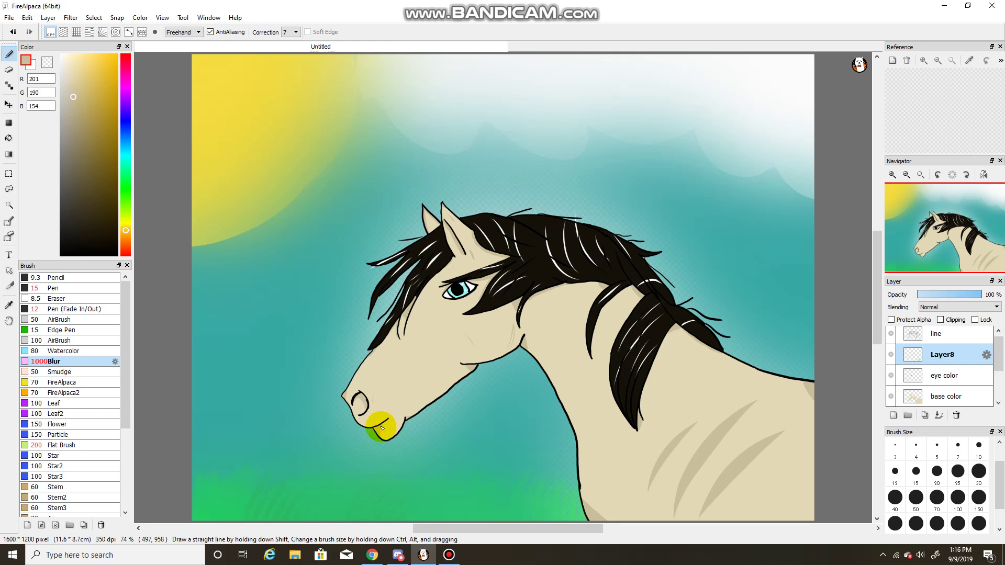
click(905, 175)
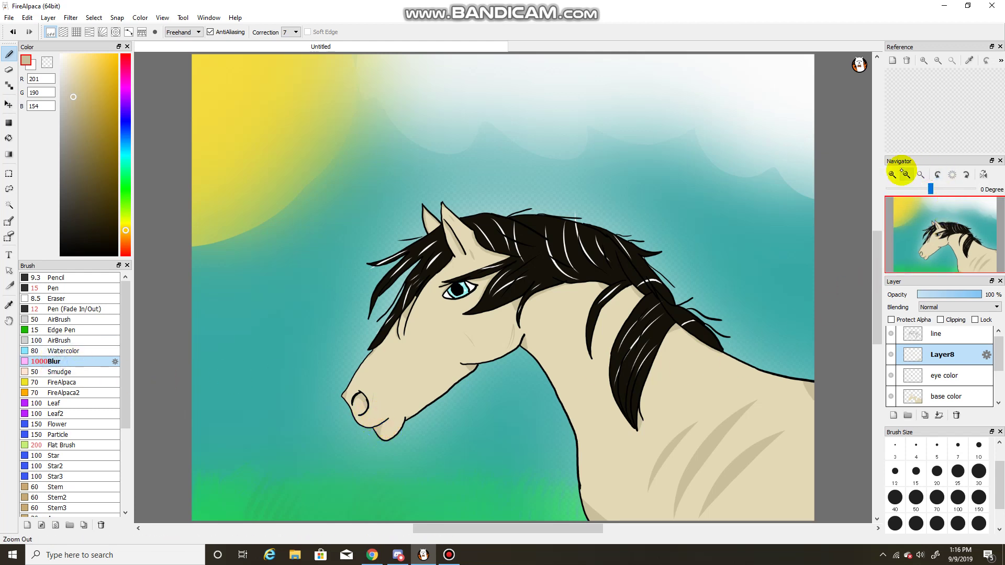
click(891, 174)
click(891, 174)
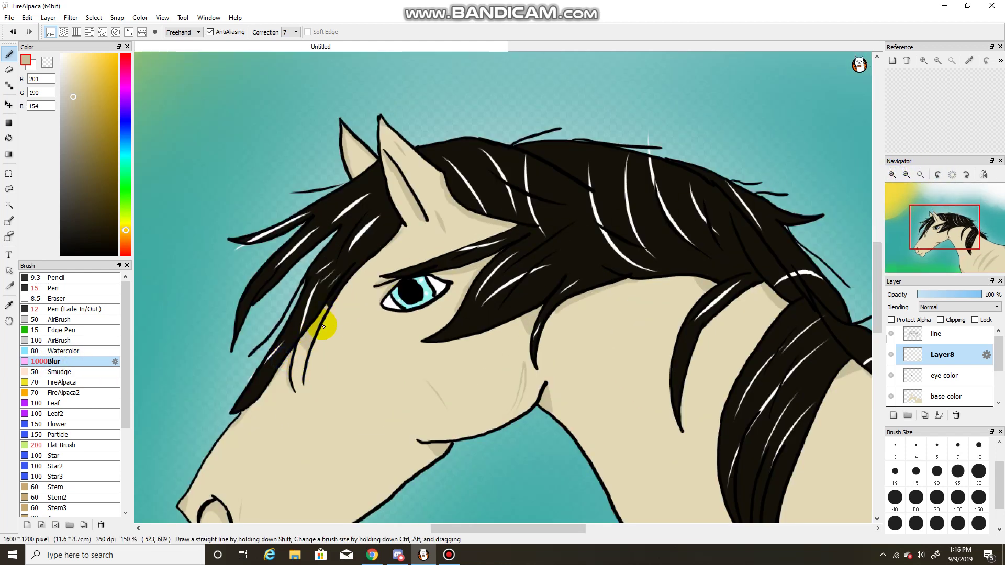
click(395, 253)
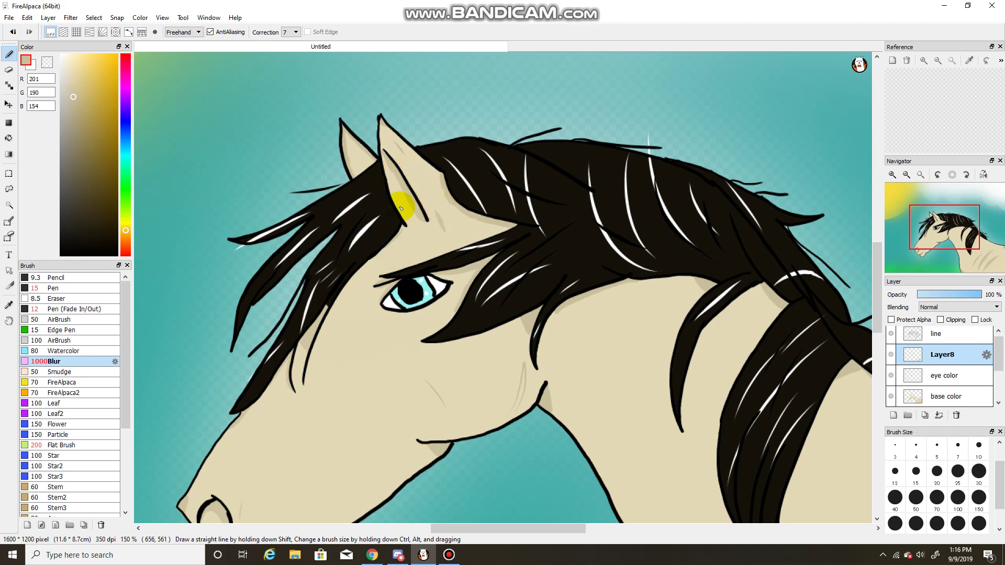
click(463, 234)
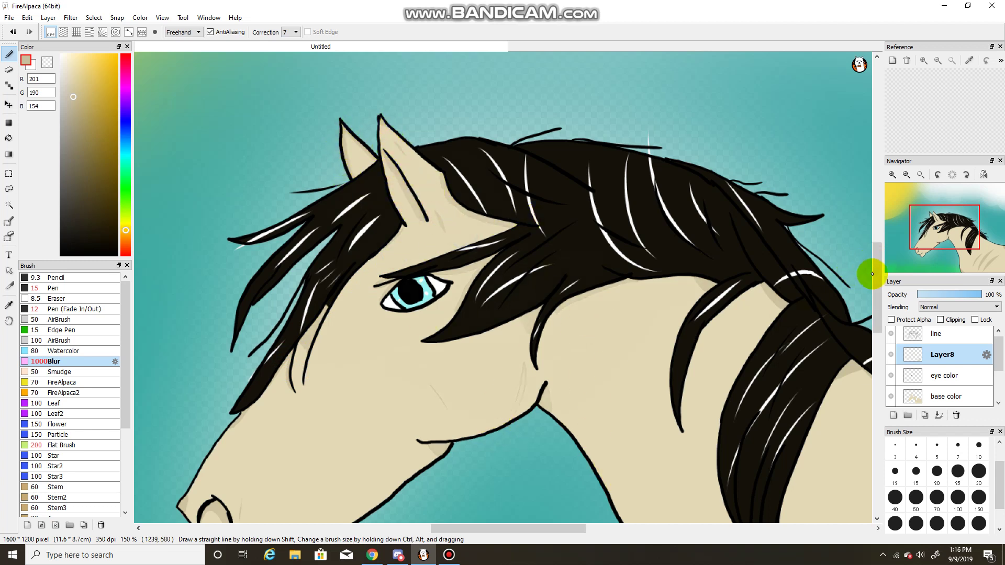
- Add a new layer above Layer8 and choose the Pen brush with dark brown RGB 41, 36, 20
scroll(999, 360, up, 1)
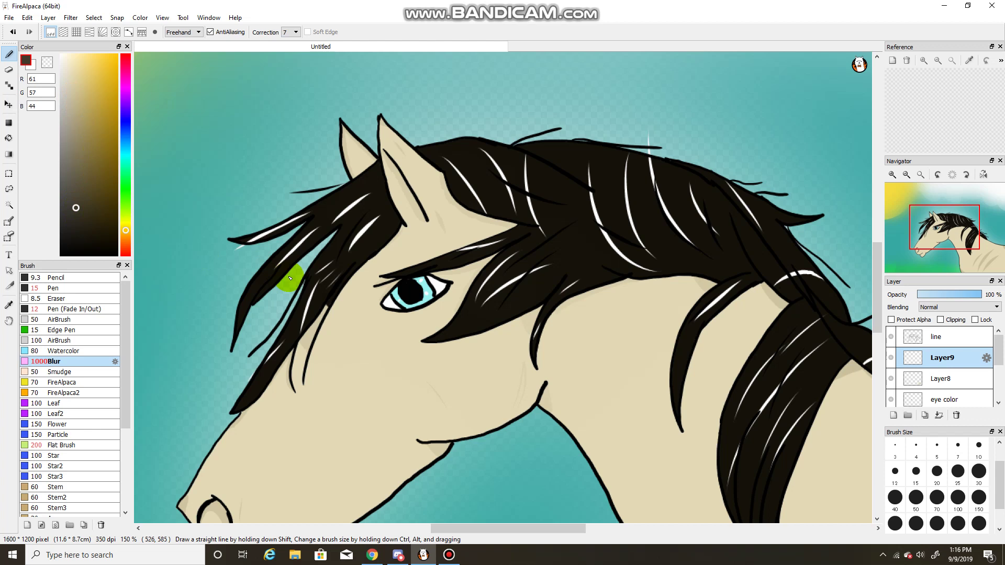
click(921, 176)
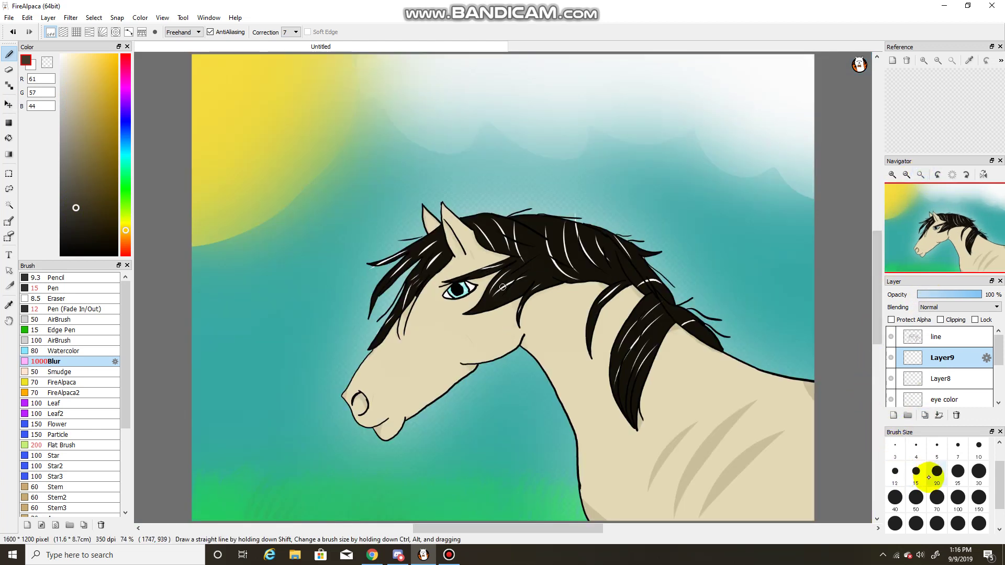
click(936, 471)
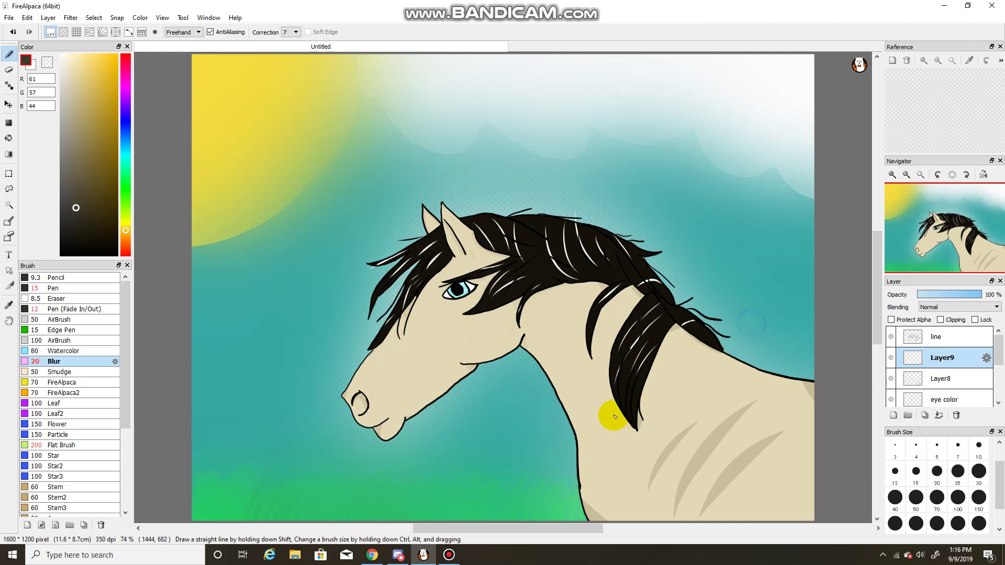
click(85, 278)
click(81, 290)
click(89, 223)
click(940, 503)
mouse_move(610, 437)
mouse_down()
mouse_move(774, 360)
mouse_move(533, 523)
mouse_up()
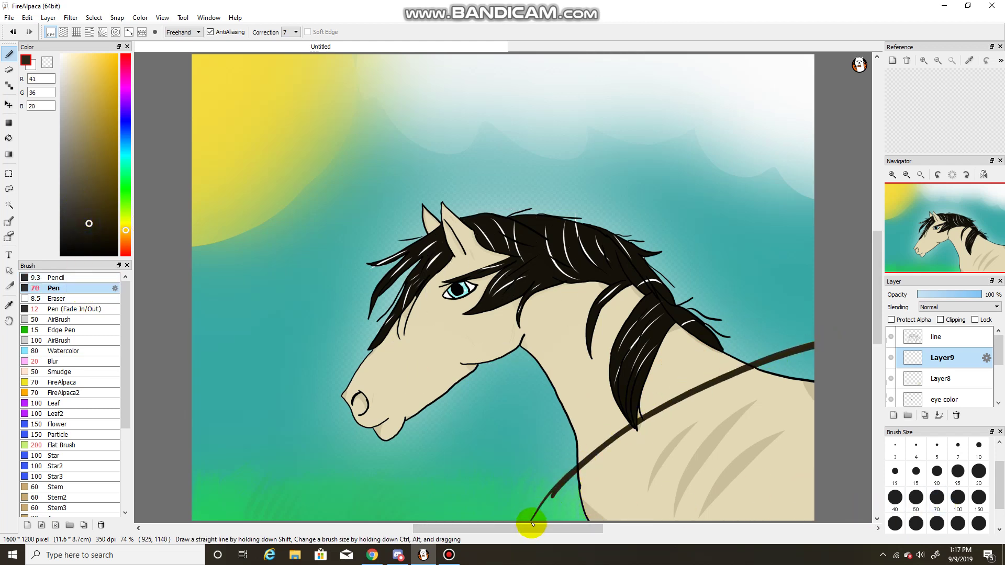
click(14, 32)
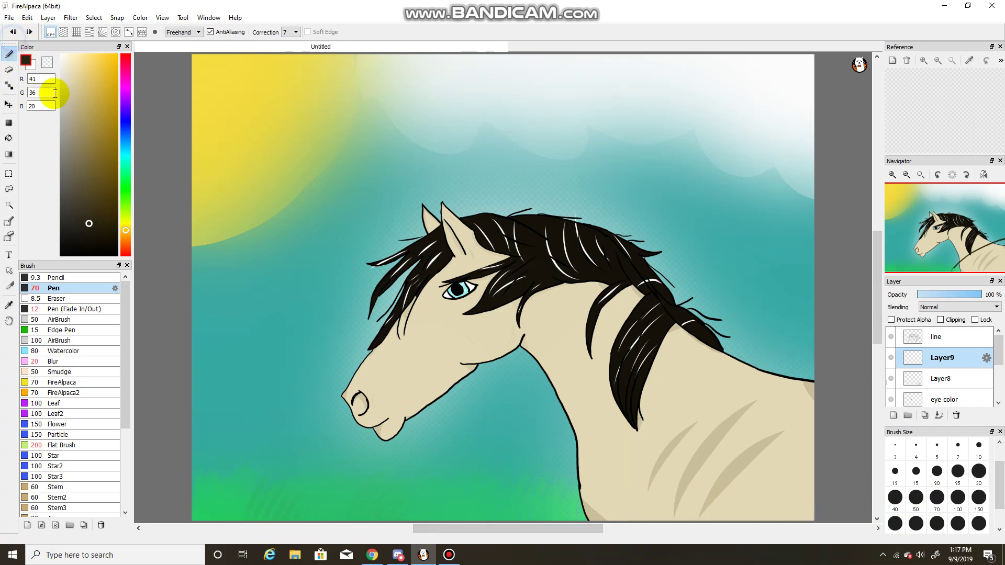
- Set the Pen brush to size 700 and cover the horse's body, neck and rear mane in dark brown
click(980, 519)
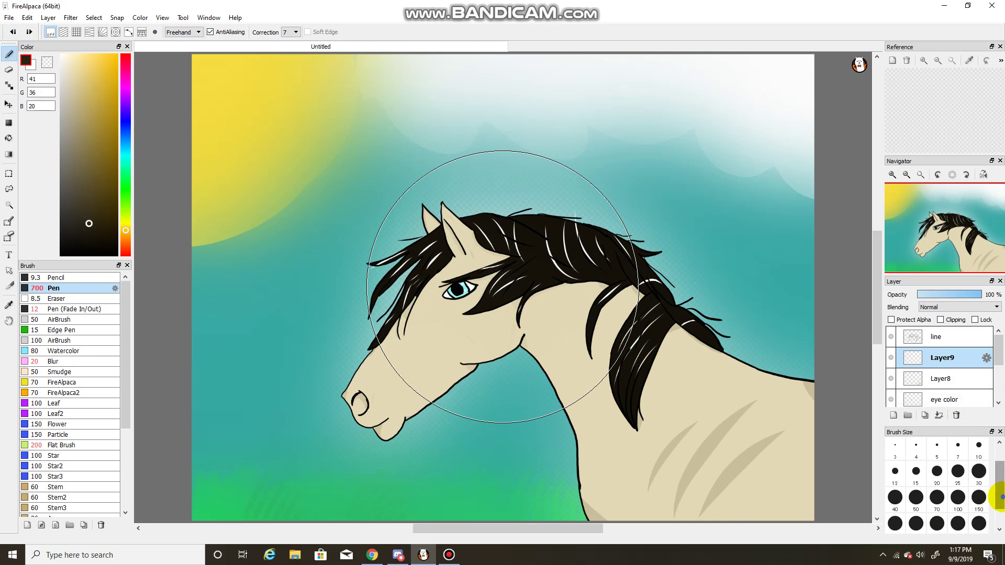
scroll(1001, 497, down, 2)
mouse_move(601, 494)
mouse_down()
mouse_move(623, 458)
mouse_move(644, 460)
mouse_up()
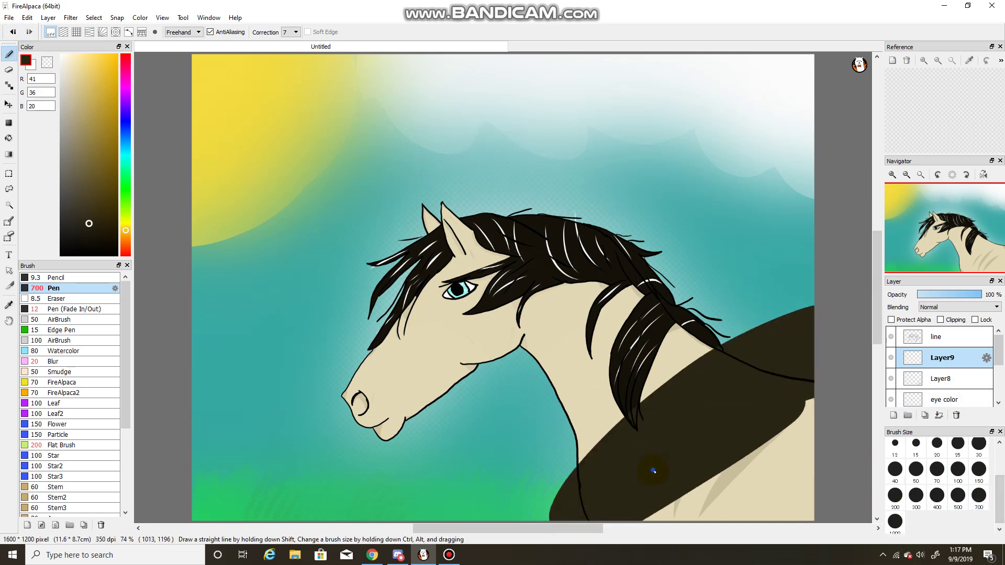
mouse_move(641, 531)
mouse_down()
mouse_move(796, 435)
mouse_move(682, 488)
mouse_move(698, 482)
mouse_move(682, 522)
mouse_move(708, 538)
mouse_move(763, 543)
mouse_move(805, 440)
mouse_up()
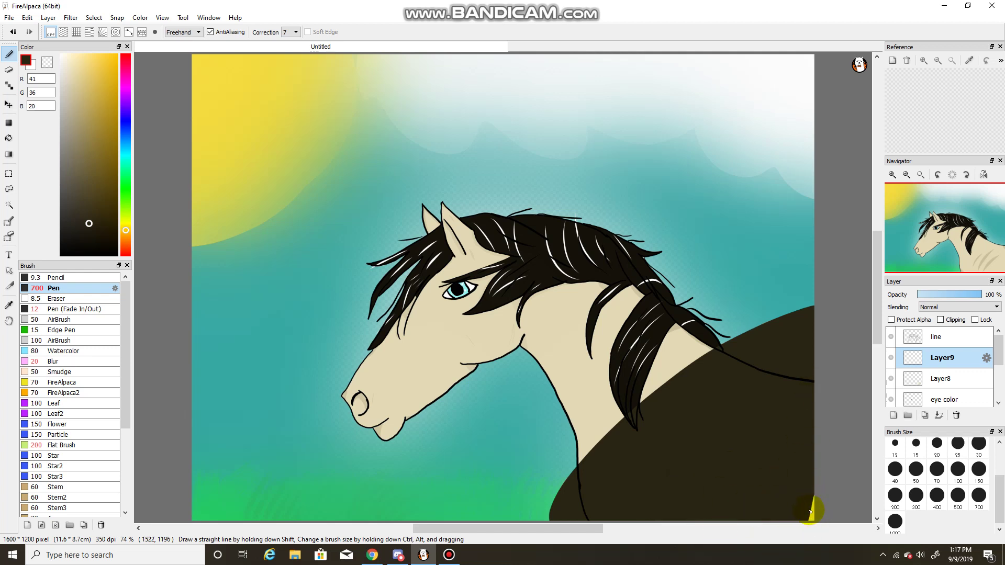
mouse_move(559, 411)
mouse_down()
mouse_move(531, 399)
mouse_move(652, 385)
mouse_move(730, 317)
mouse_move(665, 287)
mouse_move(529, 345)
mouse_move(492, 293)
mouse_move(617, 230)
mouse_move(670, 230)
mouse_up()
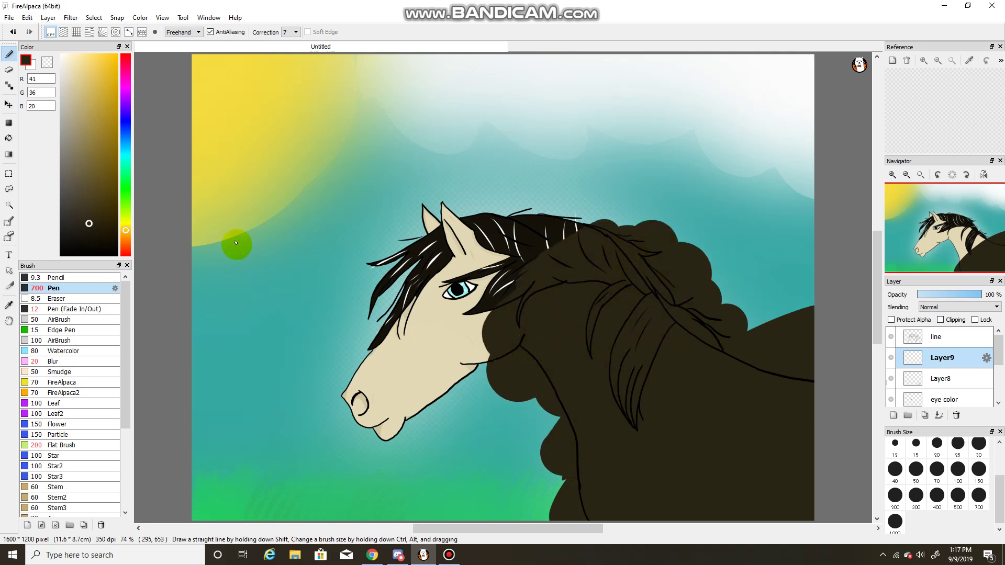
- Cover the head and front mane in cream RGB 254, 248, 229 and switch to the Blur brush
drag(88, 223, 65, 56)
mouse_move(399, 476)
mouse_down()
mouse_move(367, 431)
mouse_move(421, 444)
mouse_move(370, 285)
mouse_move(526, 167)
mouse_move(602, 216)
mouse_move(497, 298)
mouse_move(442, 435)
mouse_up()
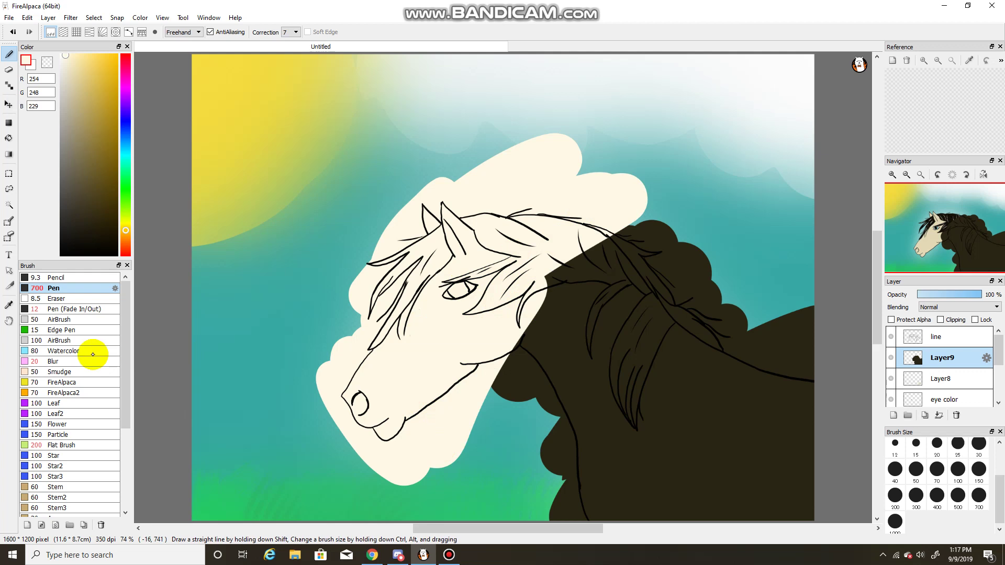
click(60, 361)
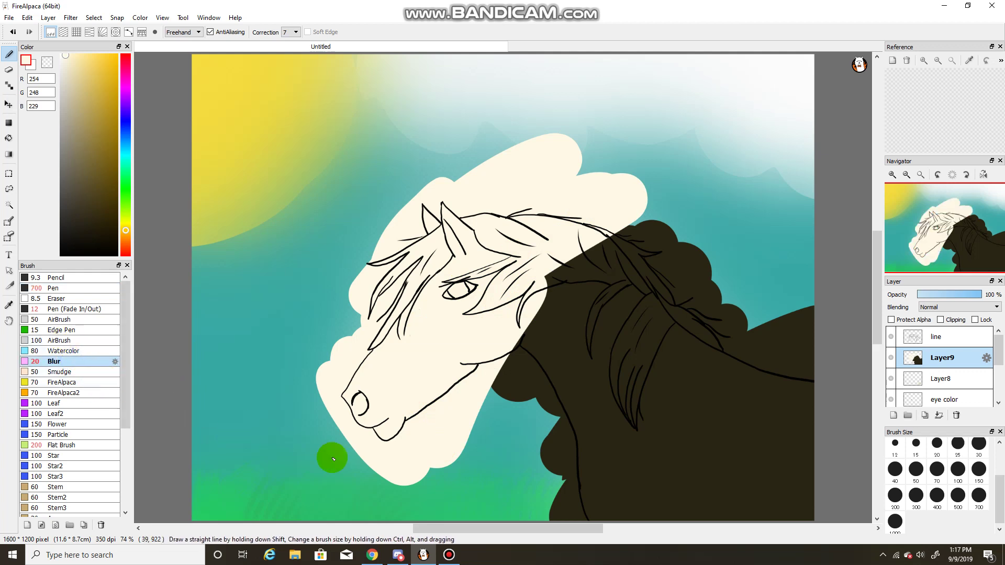
- Blend the cream and dark brown areas over the horse's head, mane, neck and back with the Blur brush at size 1000
click(887, 526)
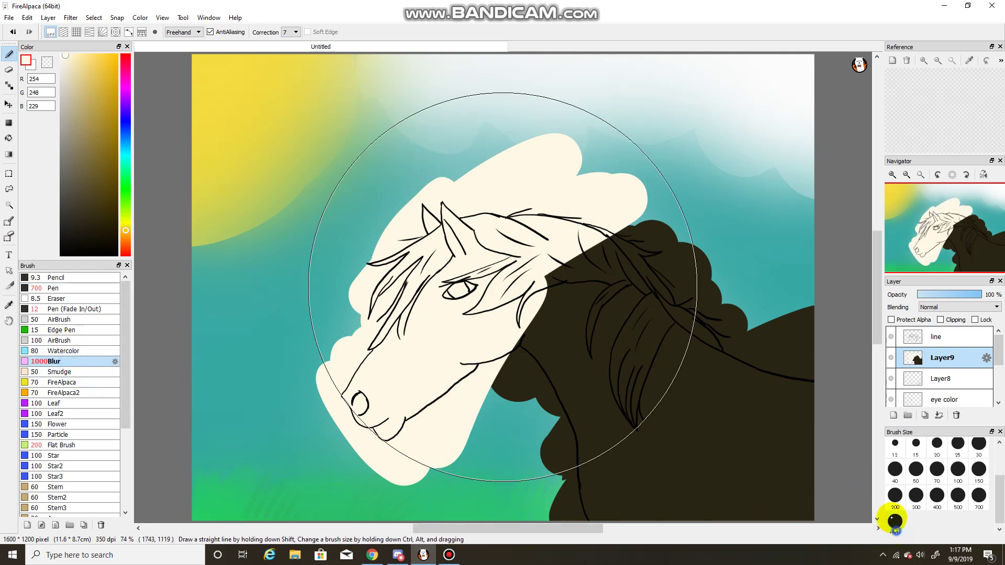
mouse_move(324, 334)
mouse_down()
mouse_move(343, 406)
mouse_move(407, 488)
mouse_move(378, 477)
mouse_up()
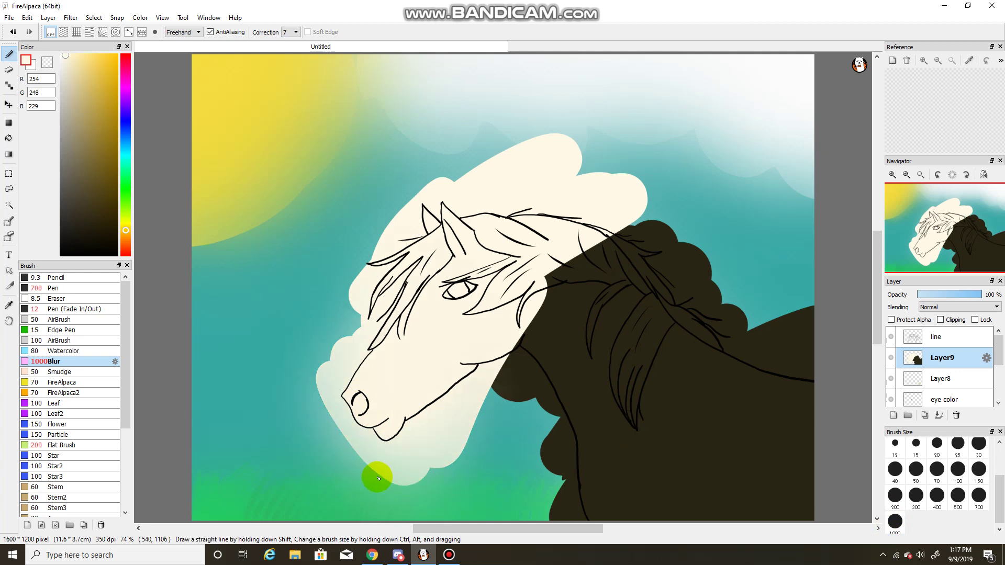
mouse_move(360, 372)
mouse_down()
mouse_move(427, 413)
mouse_move(405, 392)
mouse_move(385, 339)
mouse_move(452, 392)
mouse_move(408, 346)
mouse_move(427, 321)
mouse_move(423, 294)
mouse_move(463, 275)
mouse_move(457, 298)
mouse_move(407, 309)
mouse_move(452, 271)
mouse_move(433, 322)
mouse_move(397, 284)
mouse_move(444, 283)
mouse_move(391, 325)
mouse_move(423, 235)
mouse_move(443, 299)
mouse_move(396, 262)
mouse_move(429, 219)
mouse_move(374, 340)
mouse_move(359, 282)
mouse_move(439, 252)
mouse_move(389, 345)
mouse_move(408, 231)
mouse_move(508, 204)
mouse_move(506, 297)
mouse_move(468, 325)
mouse_move(528, 209)
mouse_move(574, 276)
mouse_move(468, 325)
mouse_move(544, 221)
mouse_move(623, 263)
mouse_move(501, 350)
mouse_move(598, 209)
mouse_up()
mouse_move(492, 383)
mouse_down()
mouse_move(527, 411)
mouse_move(406, 419)
mouse_move(479, 331)
mouse_move(510, 365)
mouse_move(518, 347)
mouse_move(424, 395)
mouse_move(325, 418)
mouse_move(311, 388)
mouse_move(339, 433)
mouse_move(398, 479)
mouse_move(446, 460)
mouse_move(404, 475)
mouse_up()
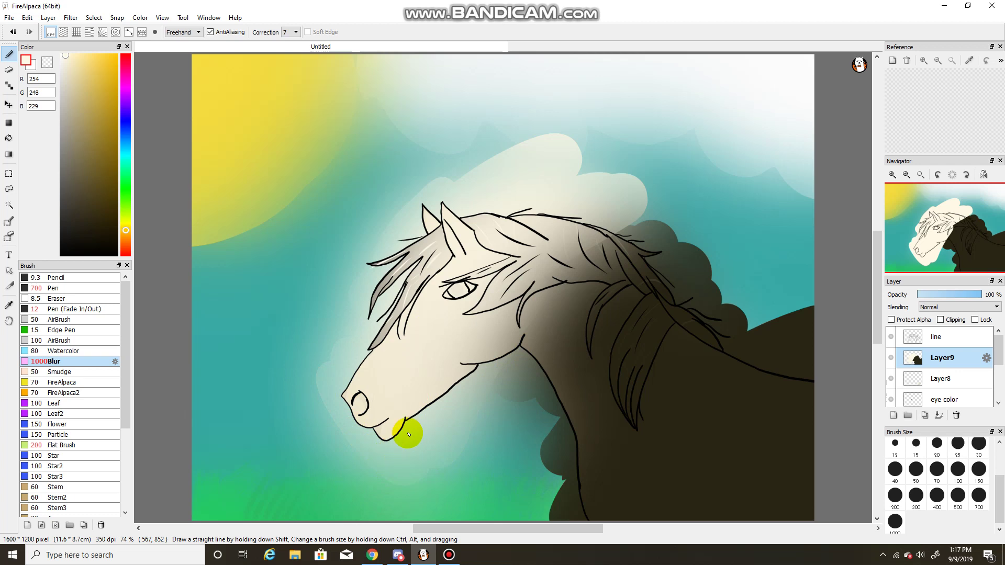
mouse_move(495, 190)
mouse_down()
mouse_move(504, 162)
mouse_move(566, 152)
mouse_move(552, 138)
mouse_move(543, 172)
mouse_move(551, 190)
mouse_move(633, 199)
mouse_move(645, 217)
mouse_move(613, 241)
mouse_up()
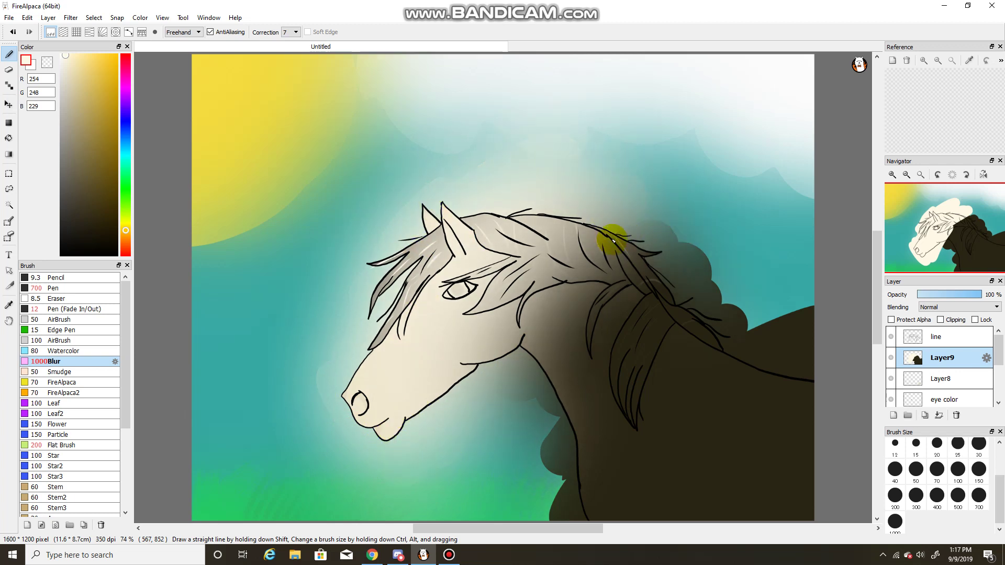
mouse_move(452, 258)
mouse_down()
mouse_move(479, 293)
mouse_move(509, 426)
mouse_move(586, 475)
mouse_move(620, 475)
mouse_up()
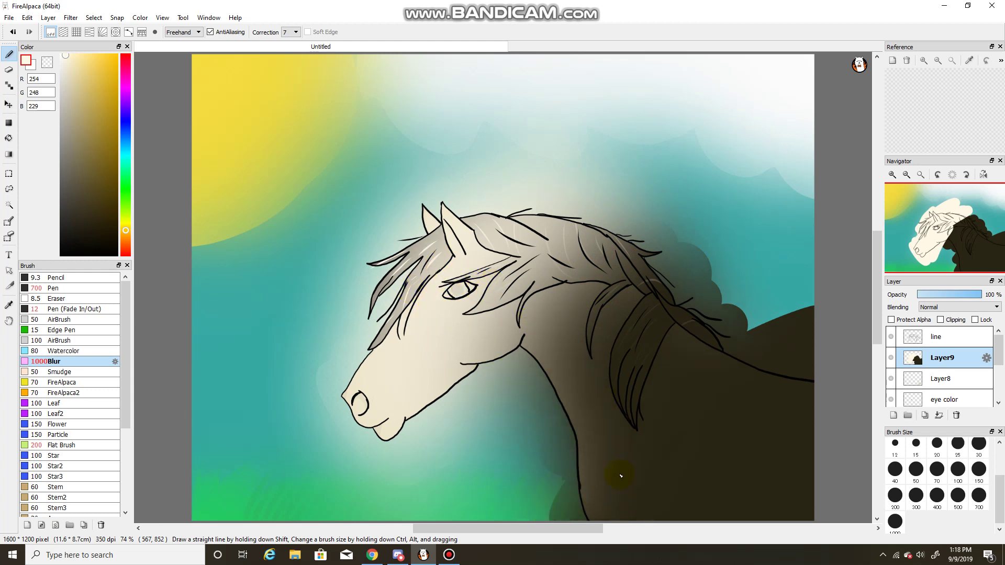
mouse_move(756, 346)
mouse_down()
mouse_move(783, 386)
mouse_move(826, 395)
mouse_up()
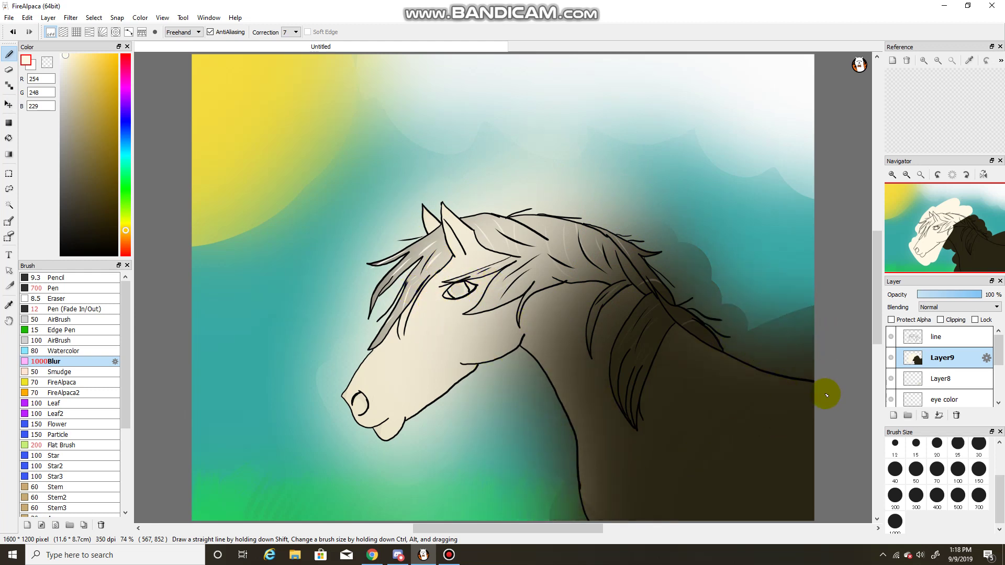
drag(732, 309, 718, 325)
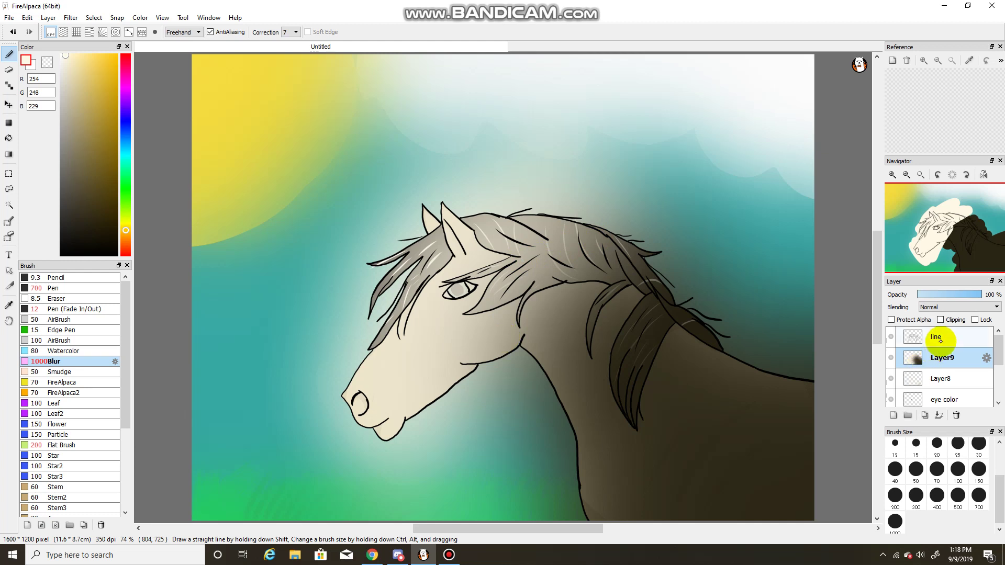
- Lower the opacity of the blurred cream and brown layer, Layer9, to 51%
click(955, 295)
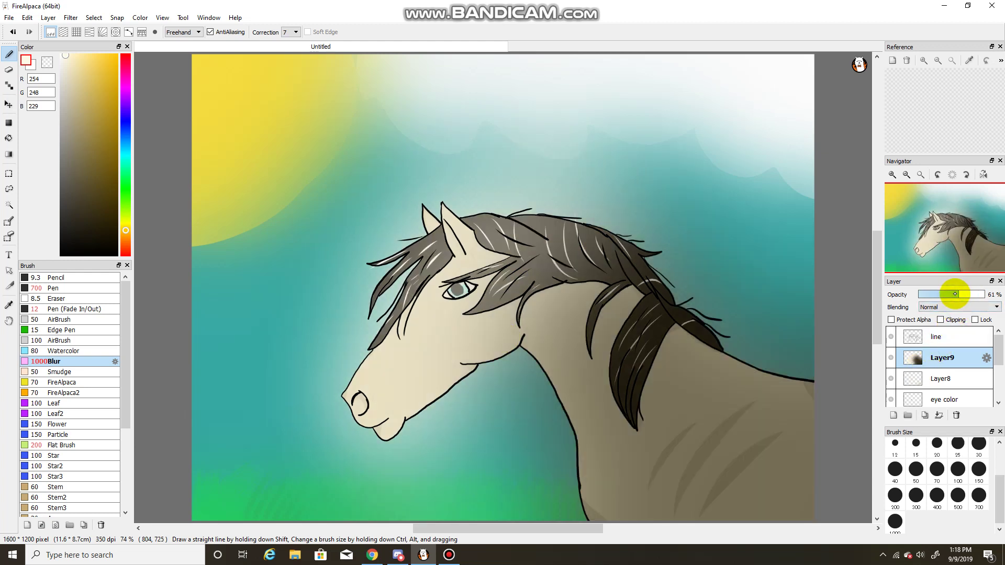
drag(954, 293, 948, 292)
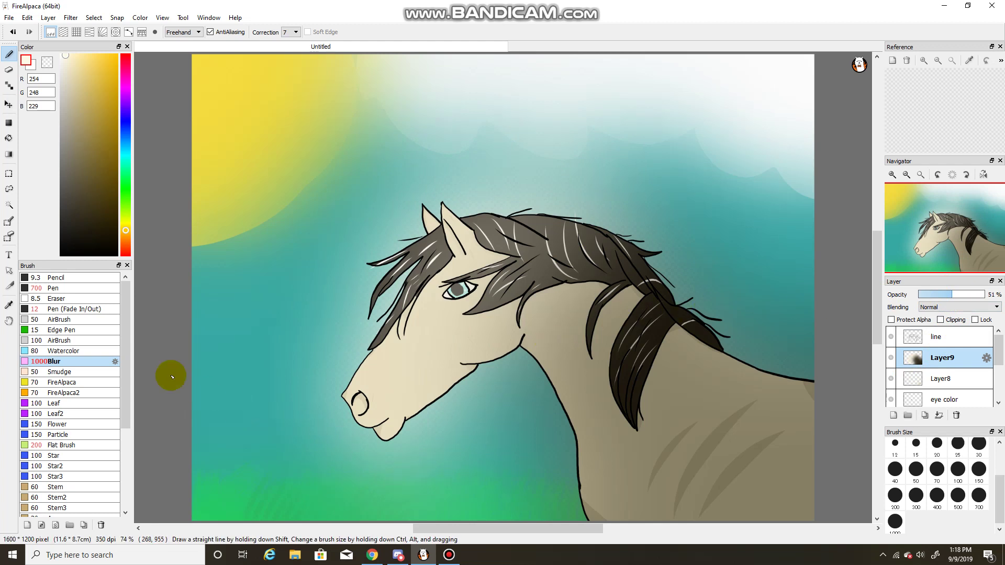
- Set the Pen brush to size 12 in black RGB 0, 0, 0, undoing the trial stroke on the line layer
click(64, 288)
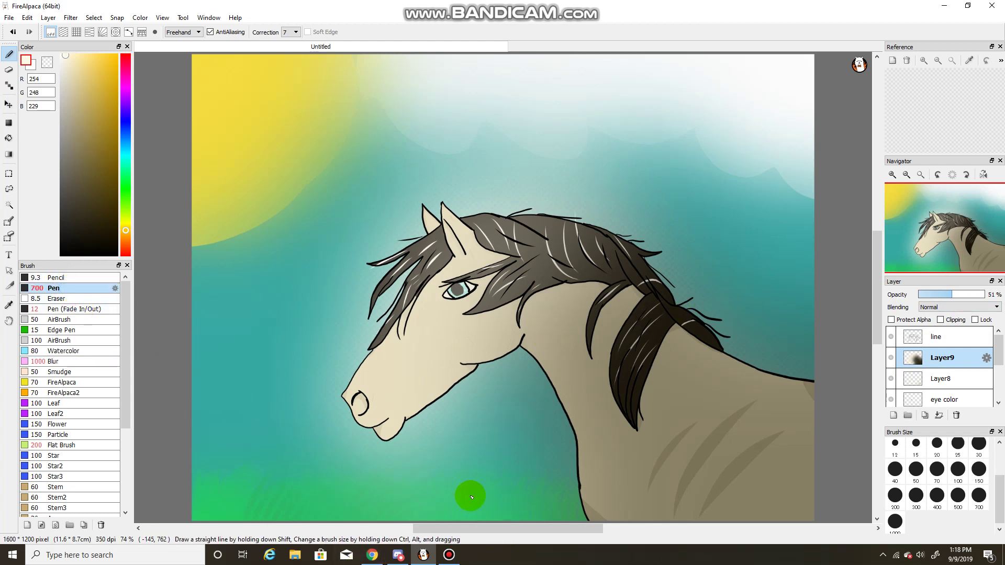
click(895, 443)
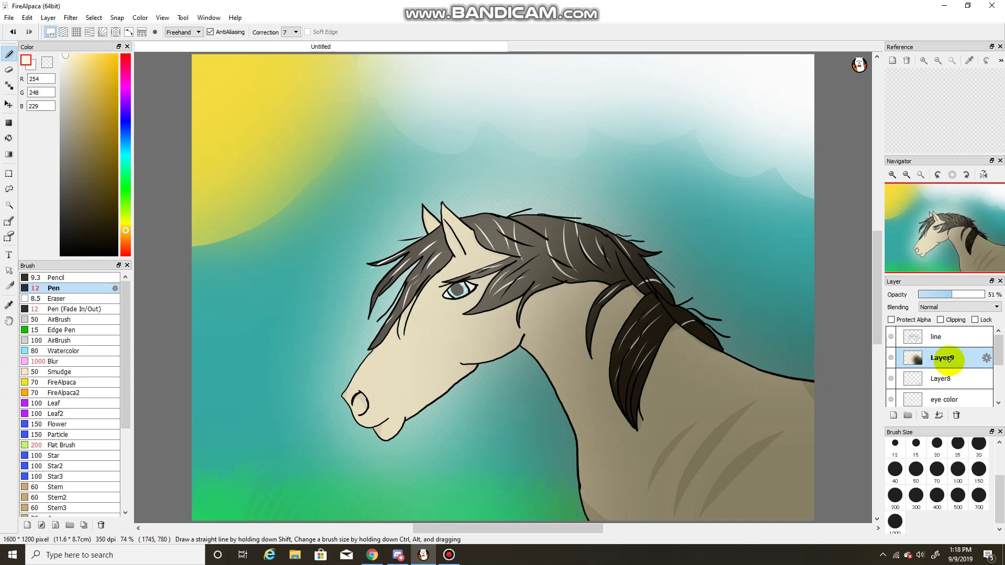
click(924, 339)
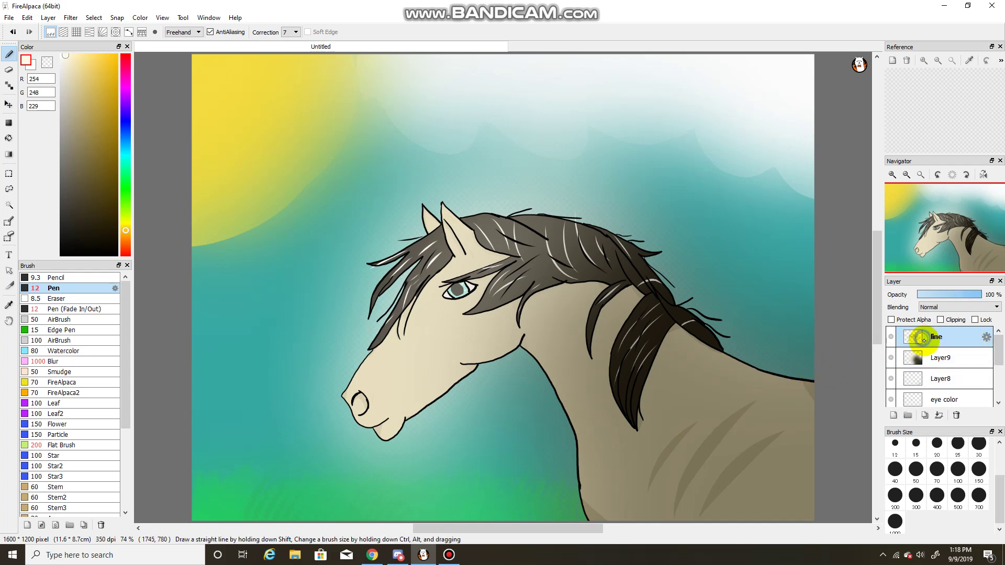
drag(215, 388, 220, 355)
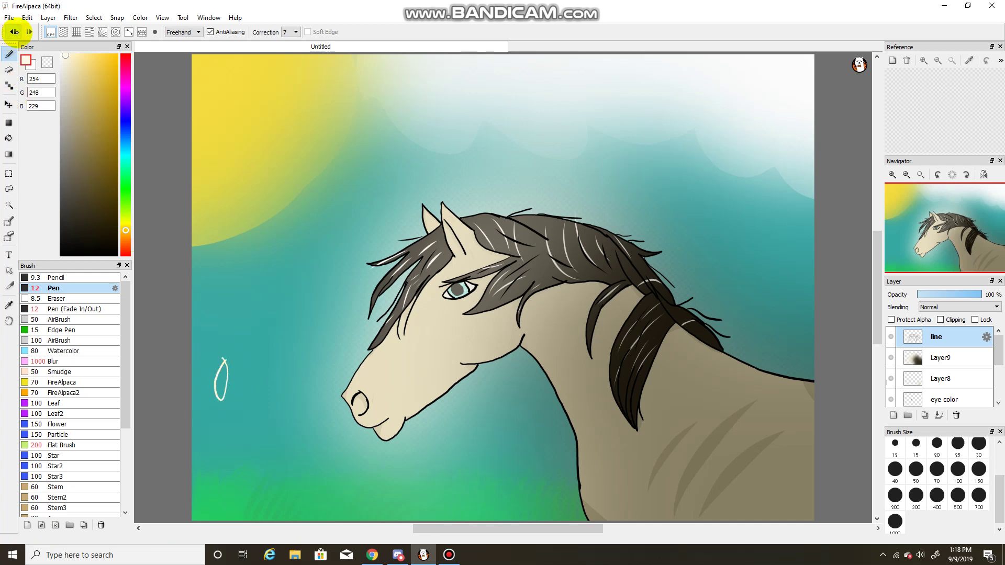
drag(71, 55, 110, 193)
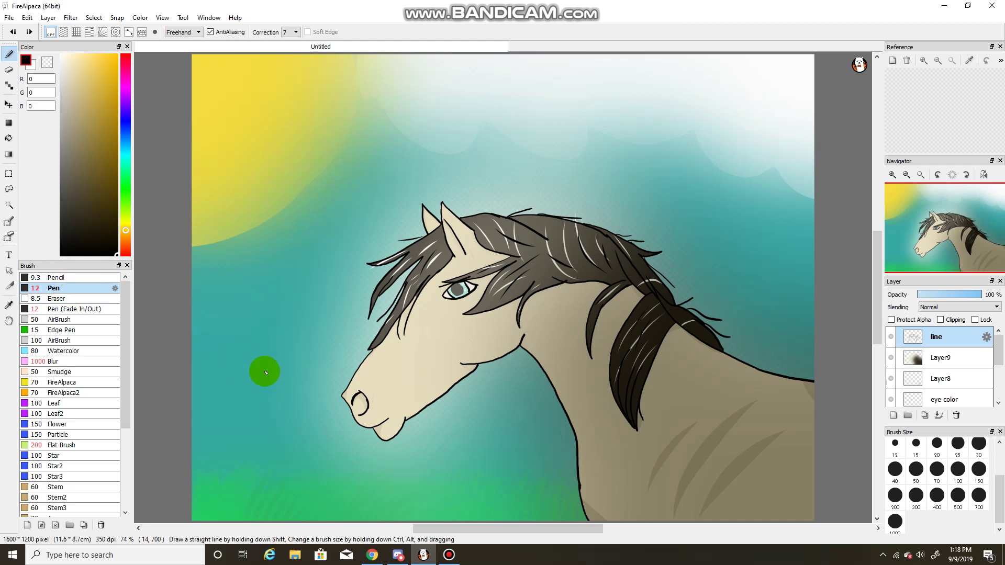
mouse_move(212, 343)
mouse_down()
mouse_move(211, 375)
mouse_move(216, 344)
mouse_move(235, 328)
mouse_move(187, 376)
mouse_move(261, 393)
mouse_move(263, 335)
mouse_move(259, 343)
mouse_move(271, 329)
mouse_move(268, 349)
mouse_move(257, 310)
mouse_move(286, 258)
mouse_move(279, 333)
mouse_move(320, 352)
mouse_move(324, 296)
mouse_move(341, 323)
mouse_move(346, 292)
mouse_move(371, 264)
mouse_move(380, 274)
mouse_move(374, 247)
mouse_move(382, 238)
mouse_move(424, 246)
mouse_move(433, 222)
mouse_move(450, 233)
mouse_move(467, 220)
mouse_move(441, 260)
mouse_move(590, 129)
mouse_move(596, 97)
mouse_up()
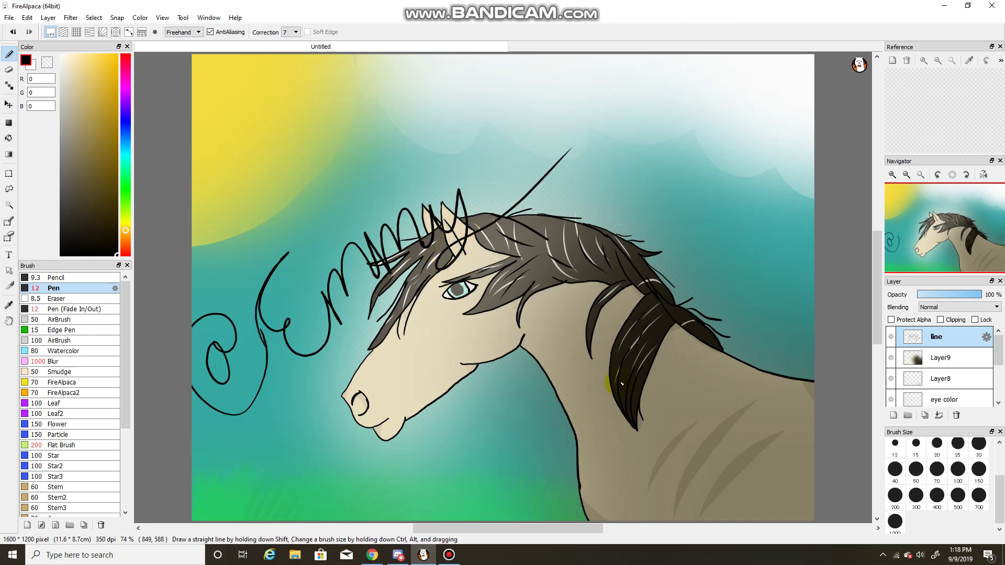
mouse_move(968, 293)
mouse_down()
mouse_move(904, 301)
mouse_move(980, 295)
mouse_up()
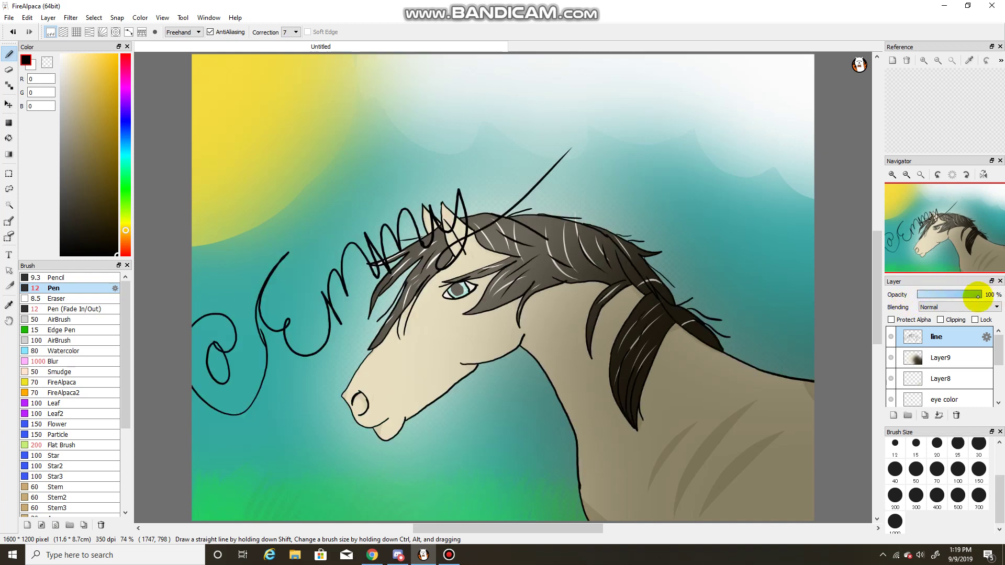
mouse_move(893, 175)
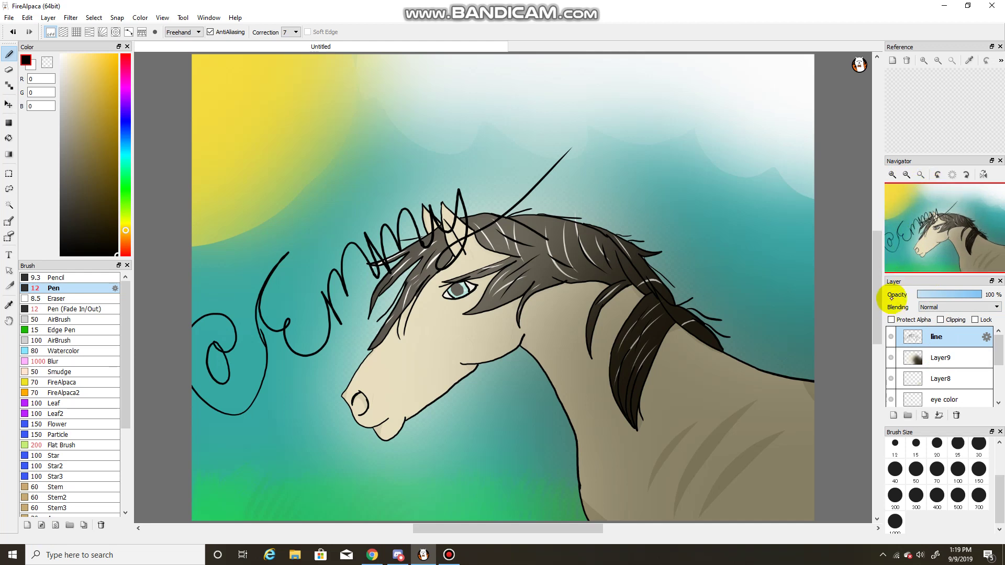
click(13, 31)
click(12, 32)
click(12, 32)
click(13, 32)
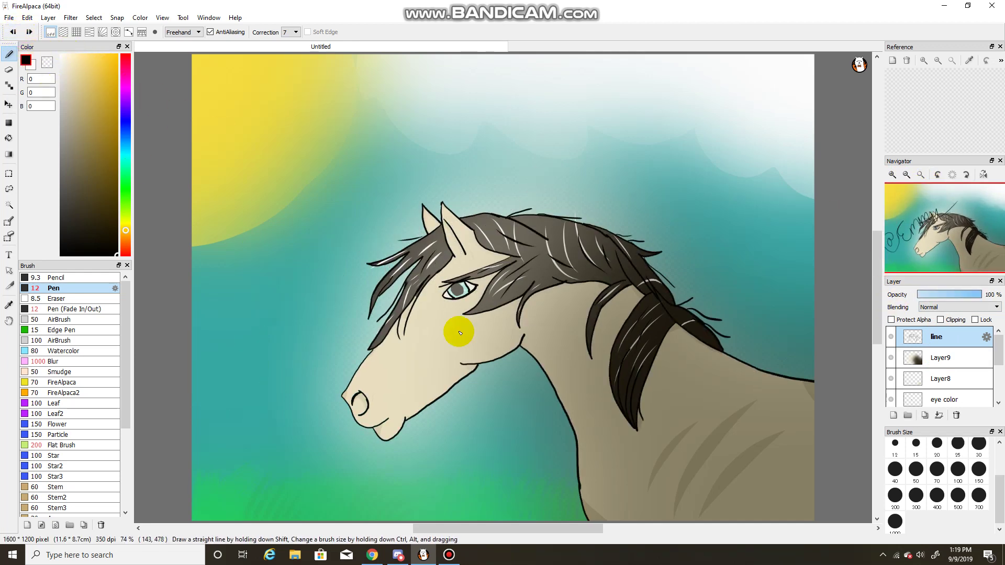
- Add a new layer between mane color and Layer7 and handwrite the artist's signature in black behind the horse's head
click(893, 415)
drag(913, 335, 918, 388)
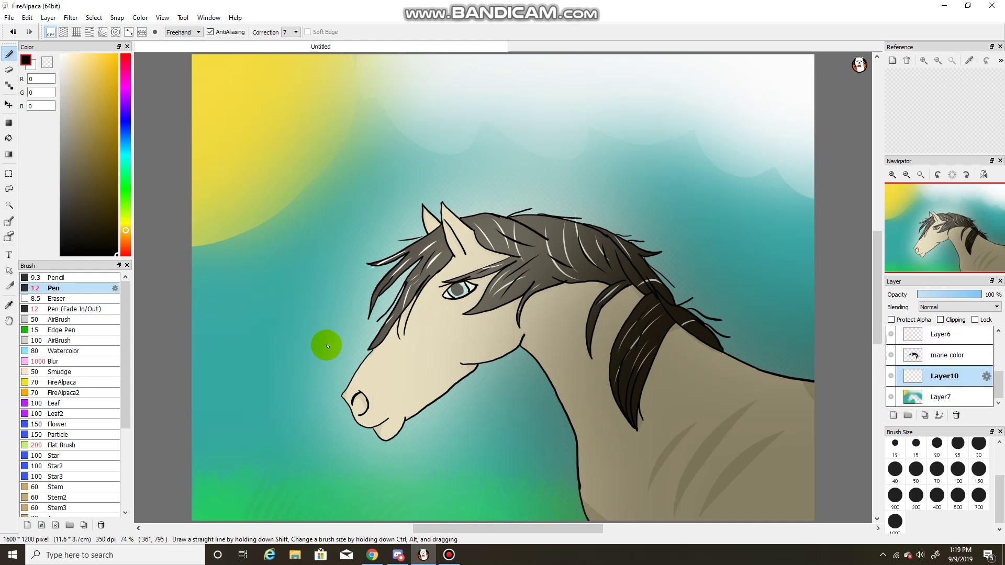
mouse_move(237, 324)
mouse_down()
mouse_move(248, 367)
mouse_move(245, 295)
mouse_move(288, 372)
mouse_move(282, 333)
mouse_move(250, 311)
mouse_move(308, 349)
mouse_move(298, 353)
mouse_move(304, 273)
mouse_move(301, 307)
mouse_move(317, 326)
mouse_move(338, 265)
mouse_move(363, 310)
mouse_move(402, 239)
mouse_move(411, 266)
mouse_move(418, 259)
mouse_move(425, 195)
mouse_move(479, 227)
mouse_move(502, 170)
mouse_move(499, 265)
mouse_move(640, 149)
mouse_move(633, 175)
mouse_up()
- Handwrite the year 2019 below the horse's jaw, undoing the first attempt at its digits
mouse_move(455, 438)
mouse_down()
mouse_move(469, 435)
mouse_move(468, 418)
mouse_up()
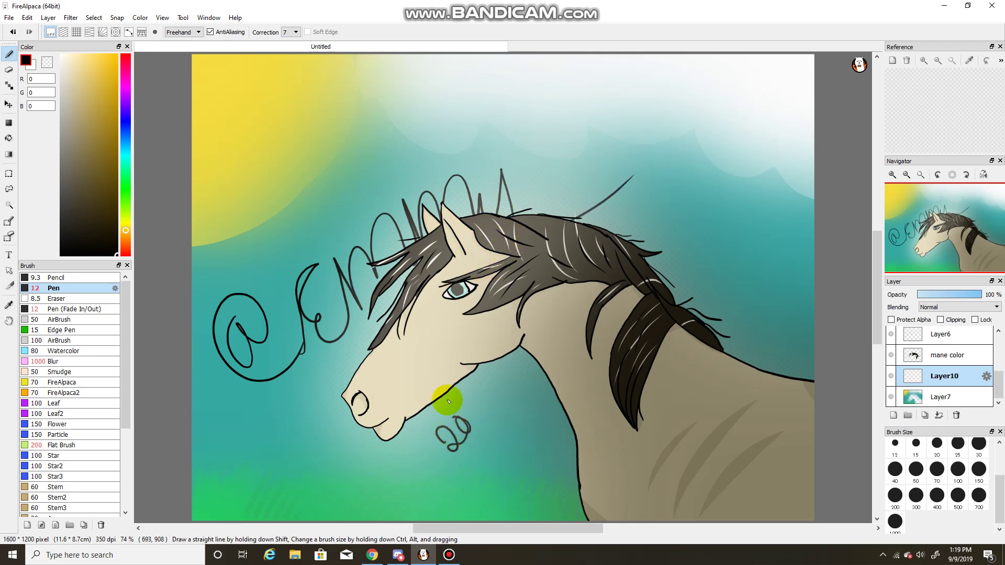
click(13, 32)
mouse_move(439, 422)
mouse_down()
mouse_move(442, 414)
mouse_move(476, 412)
mouse_move(480, 388)
mouse_move(501, 412)
mouse_up()
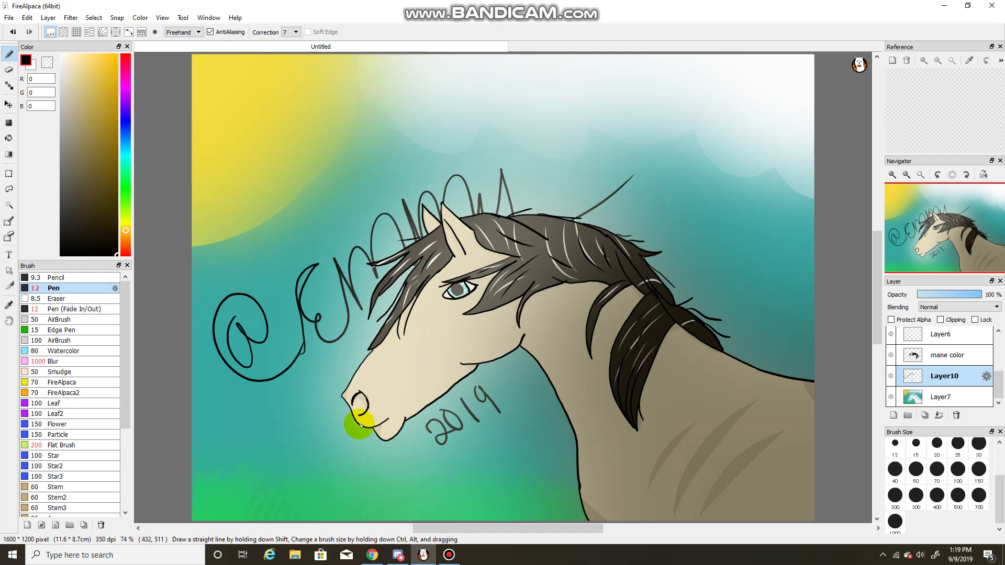
mouse_move(438, 564)
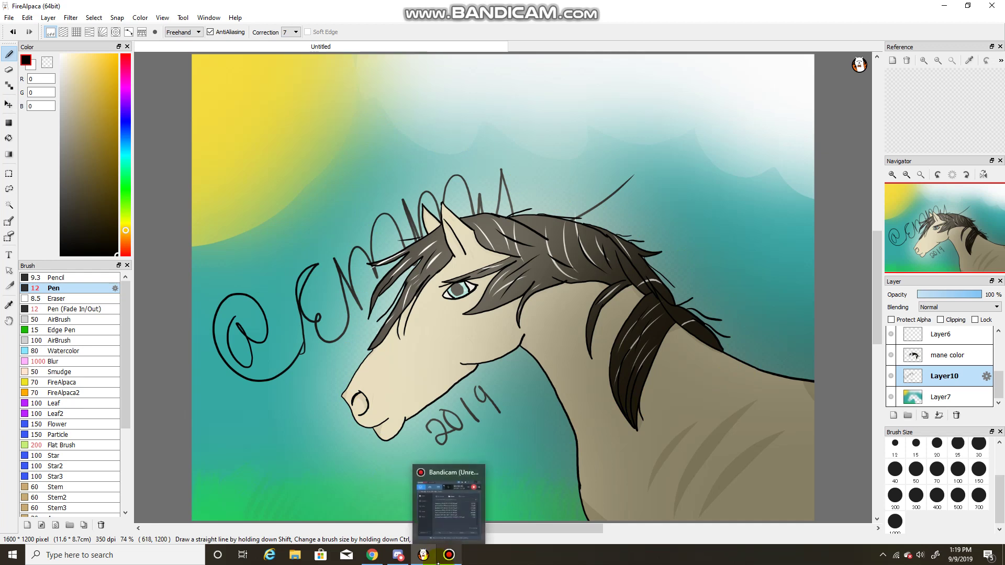